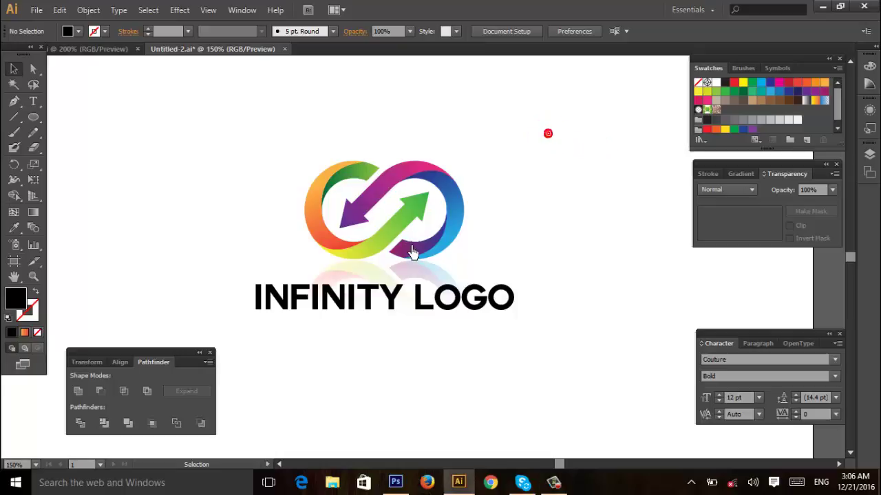
Clear the existing logo artwork and draw a large circle with no fill and a 30 pt black stroke.
left_click_drag(494, 149, 380, 320)
key("Delete")
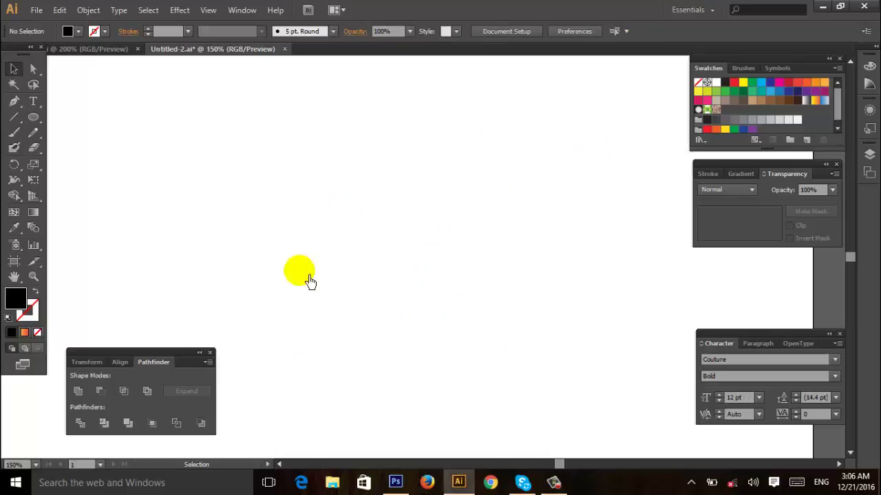
left_click_drag(35, 117, 111, 152)
left_click_drag(417, 240, 496, 317)
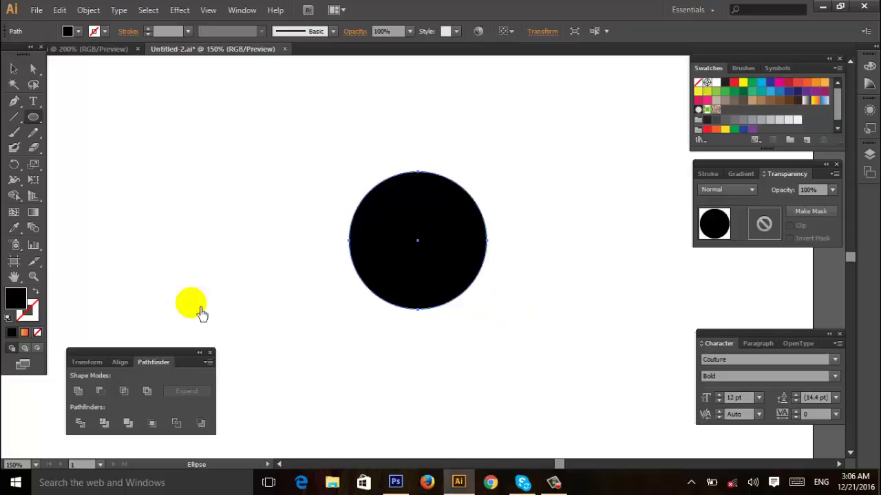
left_click(41, 295)
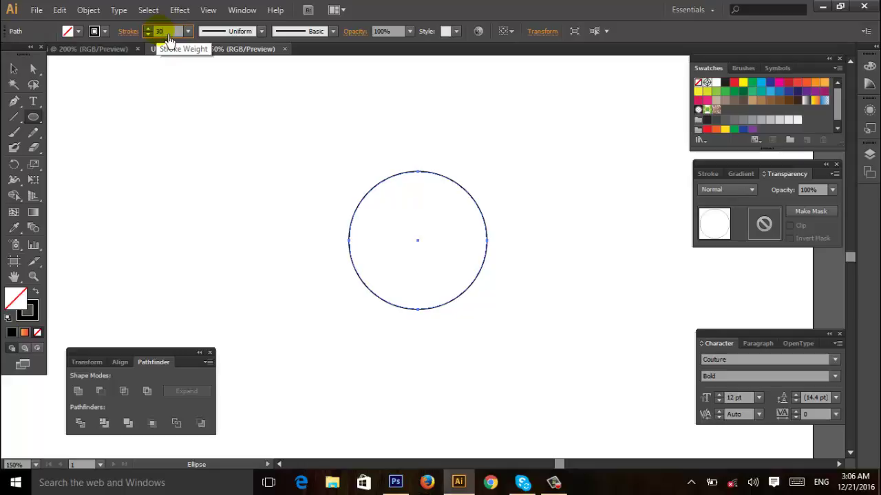
key("Return")
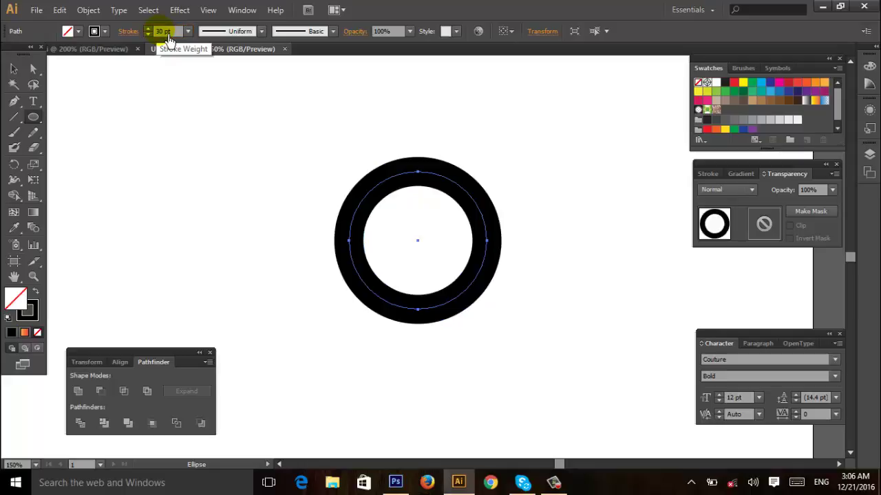
Delete the lower-right quarter segment of the circle's path.
left_click(42, 76)
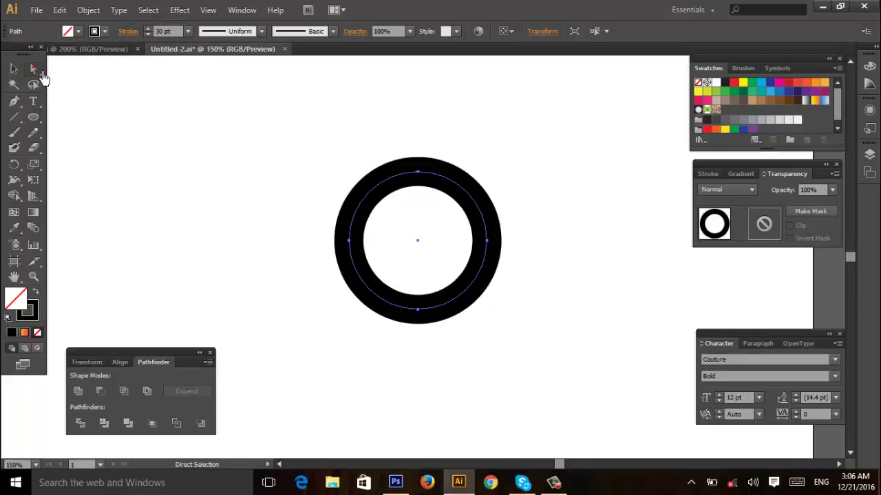
left_click(502, 318)
left_click_drag(468, 282, 468, 282)
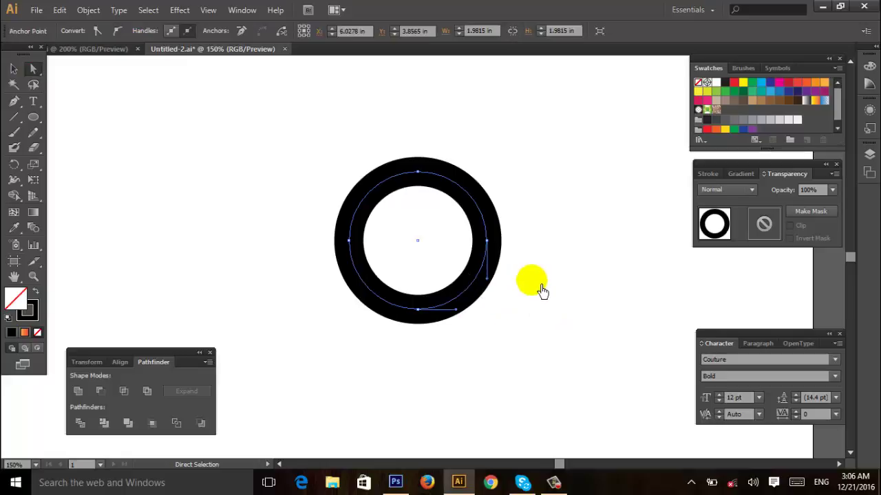
key("Delete")
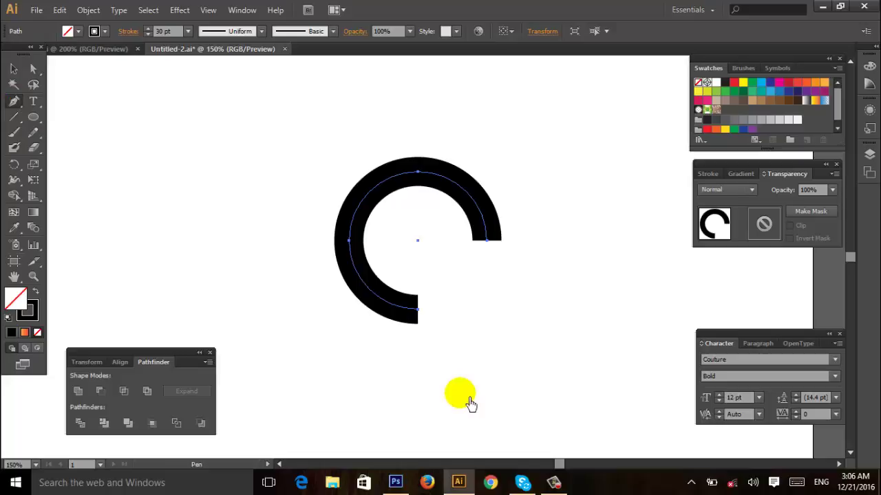
Extend the open bottom end of the arc with a straight horizontal segment using the Pen tool.
left_click(417, 309)
left_click_drag(481, 307, 480, 310)
left_click(14, 68)
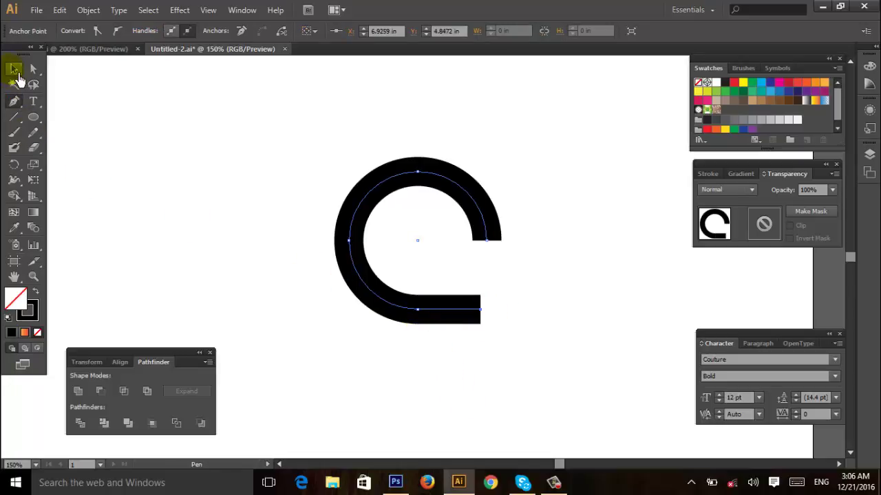
Rotate the open path 45° counterclockwise so its straight end points diagonally up to the right.
left_click(320, 200)
left_click_drag(408, 256, 400, 248)
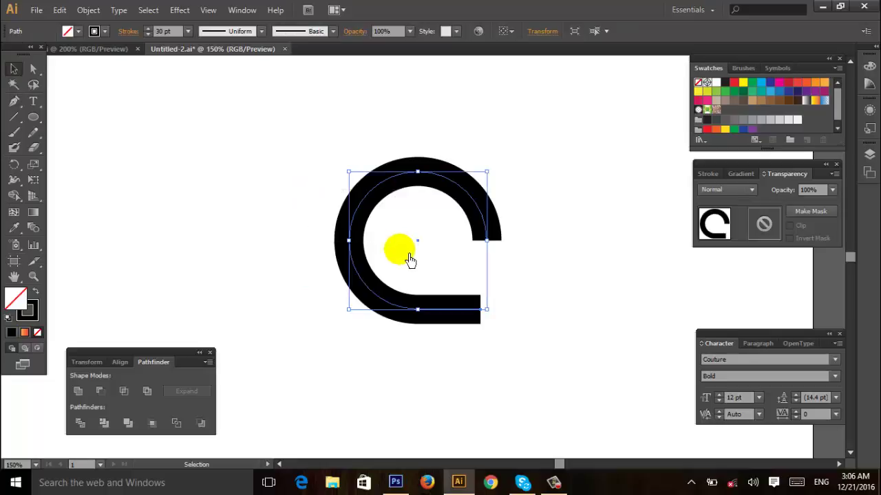
left_click_drag(496, 326, 562, 301)
left_click(552, 290)
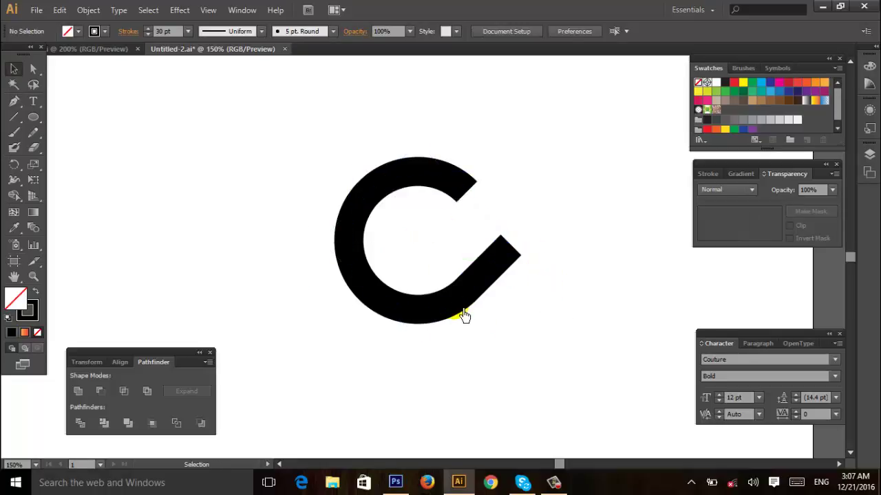
Paste a copy of the path in front, shifted right and rotated 180° to interlock with the original as an infinity shape.
left_click(466, 312)
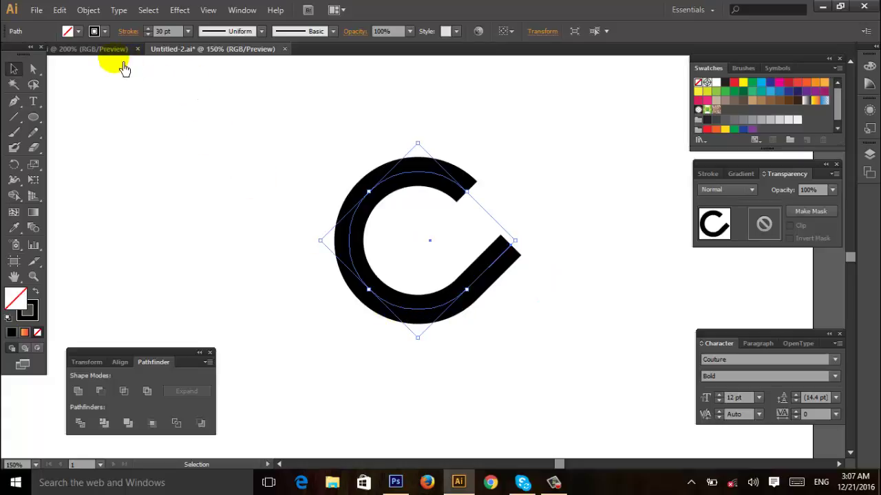
left_click(63, 10)
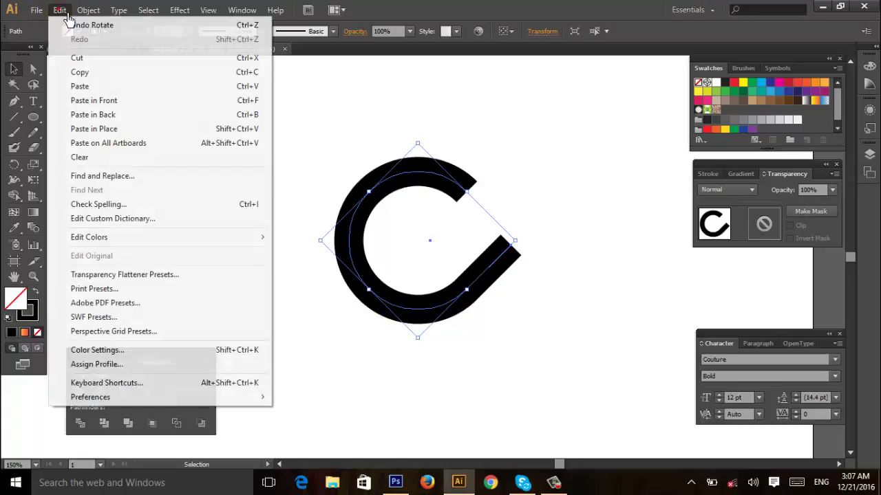
left_click(136, 71)
left_click(63, 11)
left_click(153, 100)
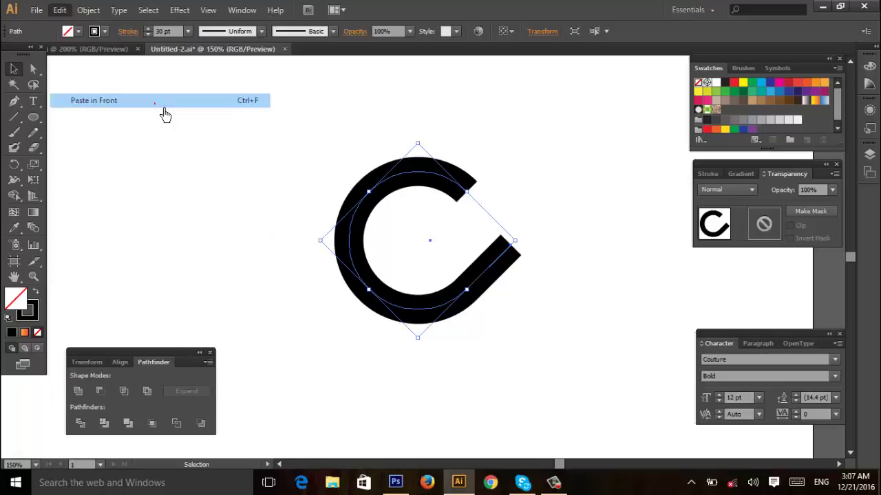
left_click_drag(358, 251, 467, 252)
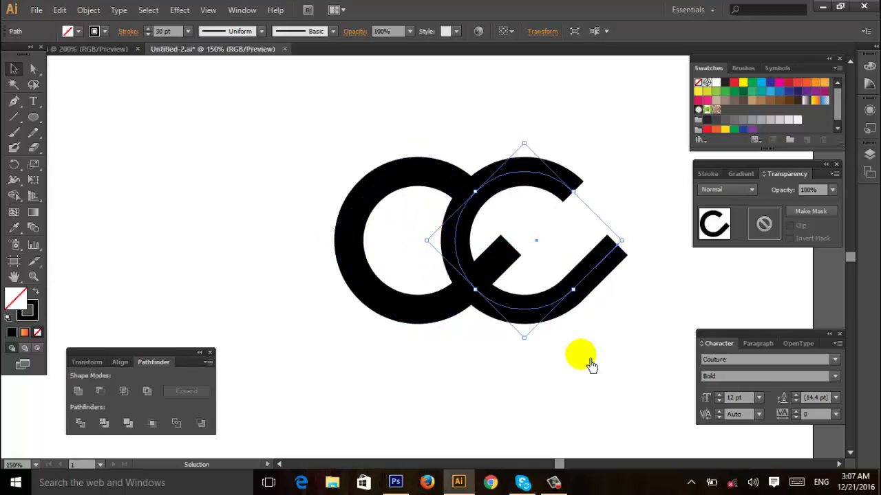
left_click_drag(529, 348, 521, 201)
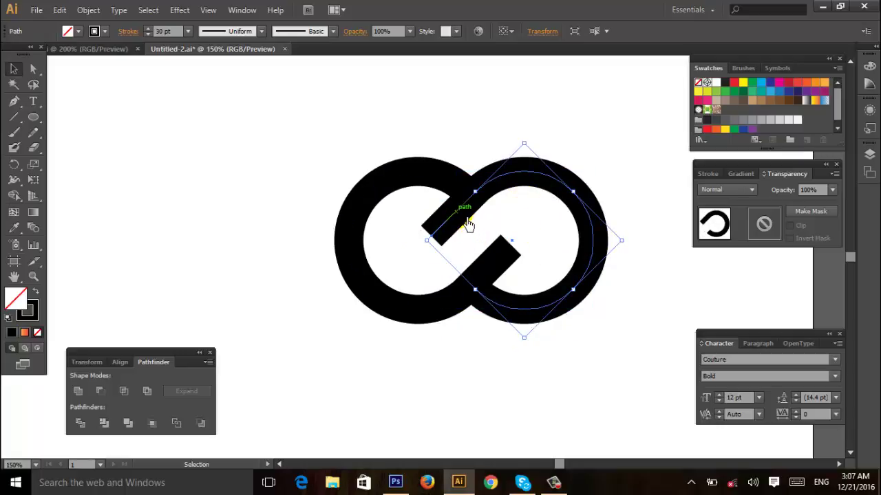
Expand the strokes of both interlocking paths into filled shapes.
left_click_drag(467, 224, 432, 222)
left_click(516, 222)
left_click_drag(344, 143, 490, 362)
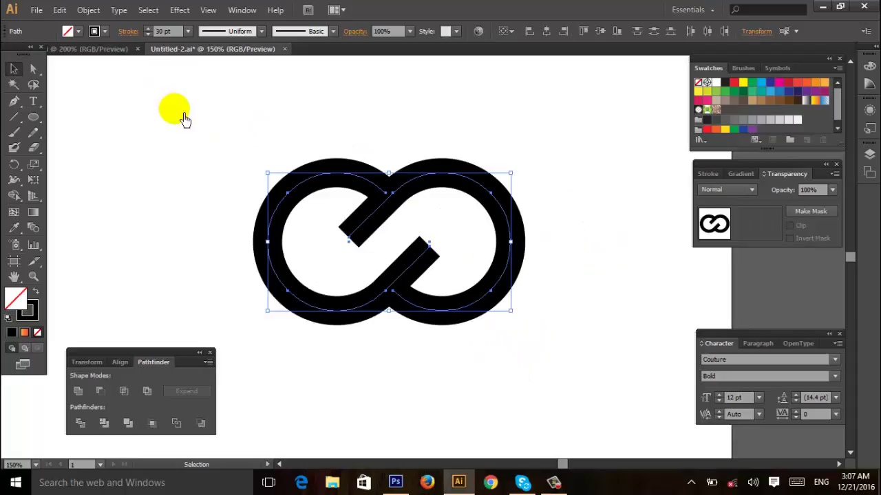
left_click(89, 10)
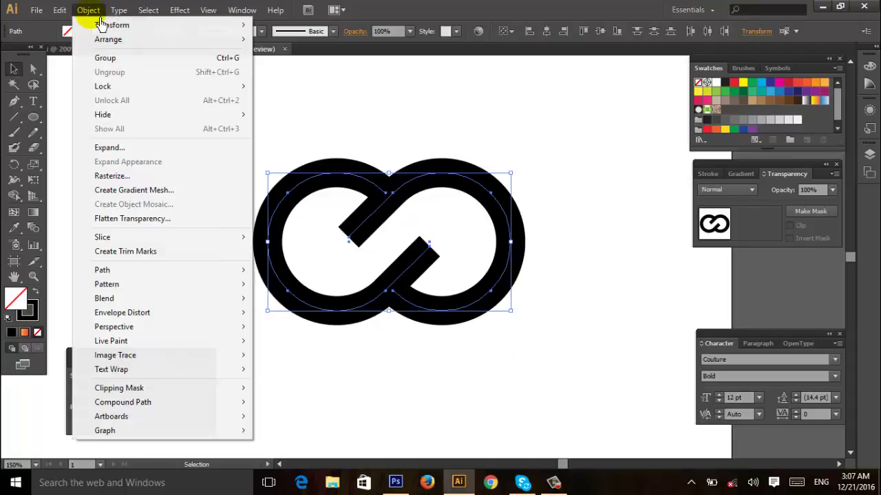
left_click(165, 147)
left_click(419, 318)
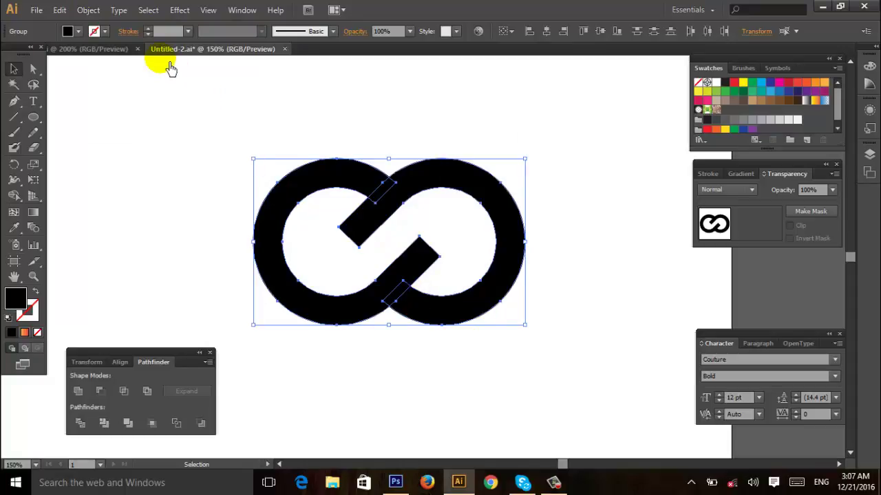
Offset the expanded shapes by 0.1 in with Miter joins and a miter limit of 4.
left_click(90, 10)
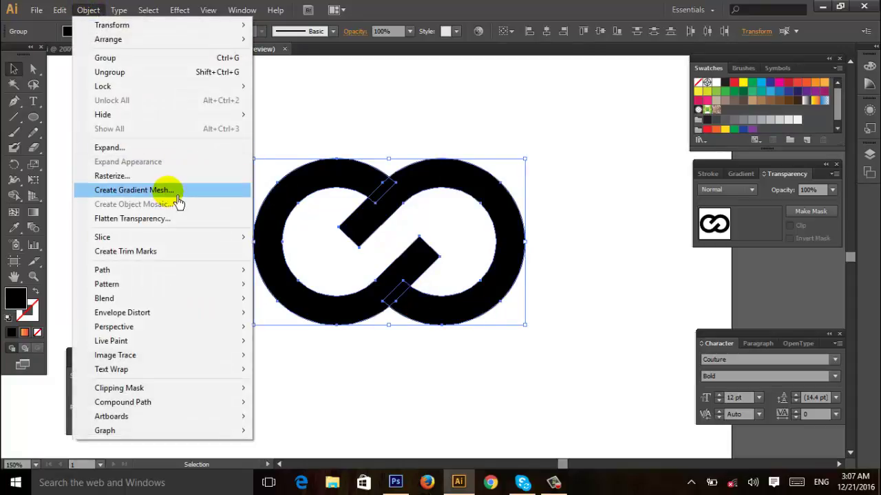
mouse_move(185, 272)
left_click(330, 318)
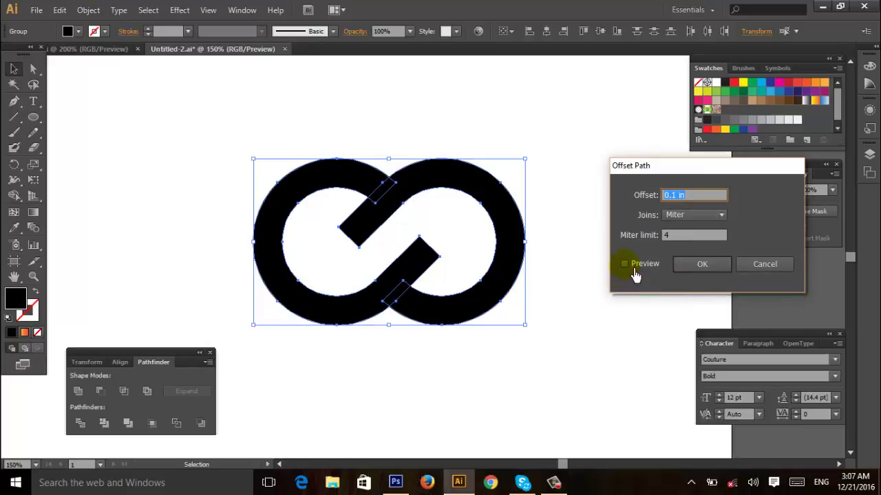
left_click(625, 265)
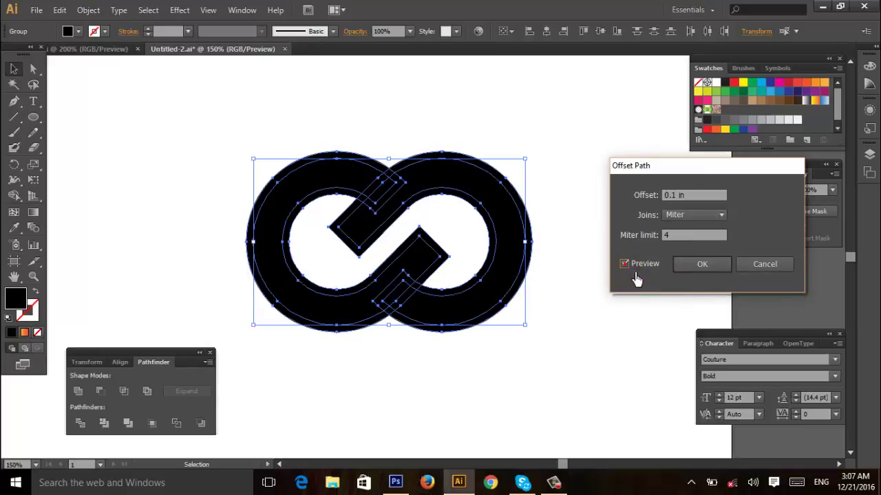
left_click(708, 269)
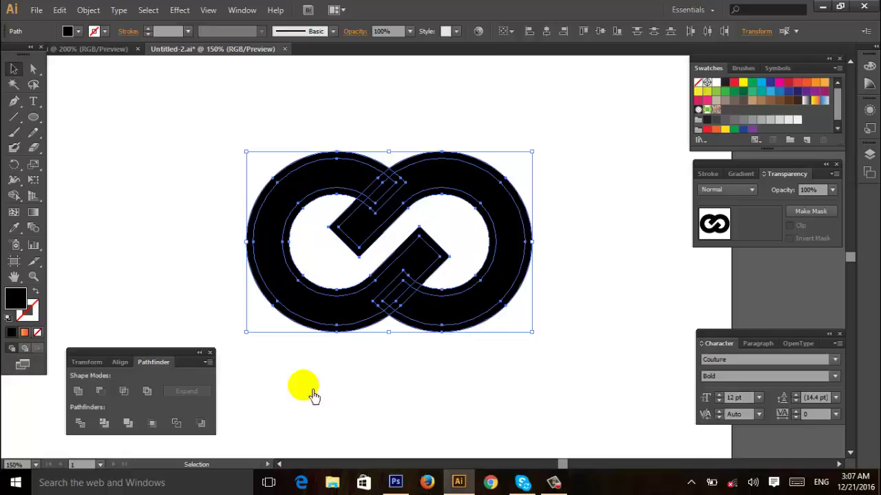
Divide the grouped original and offset shapes into separate pieces with Pathfinder, and ungroup them.
key("ctrl+g")
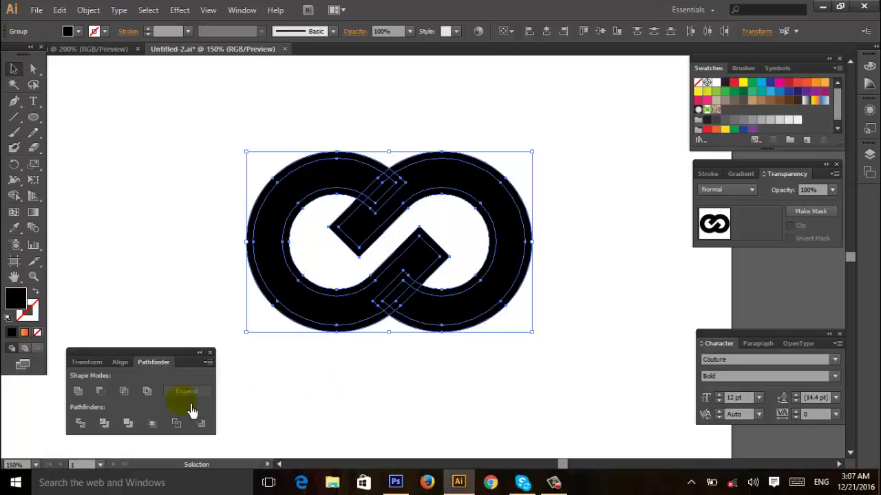
left_click(92, 428)
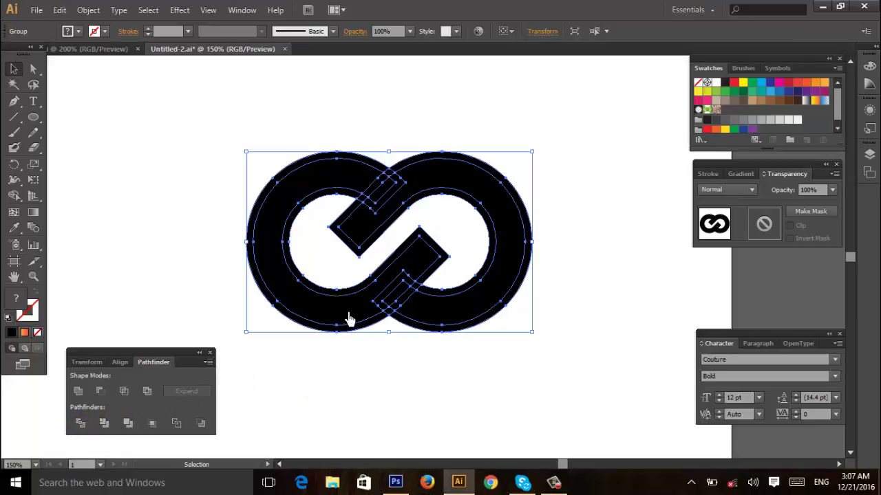
right_click(426, 255)
left_click(472, 297)
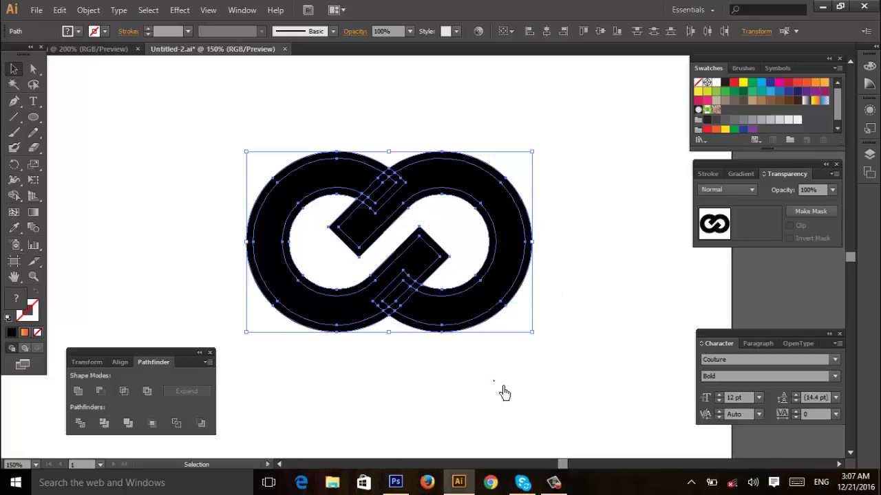
Delete the outer and inner offset rims and the small diamond piece at the lower notch.
left_click_drag(518, 382, 327, 329)
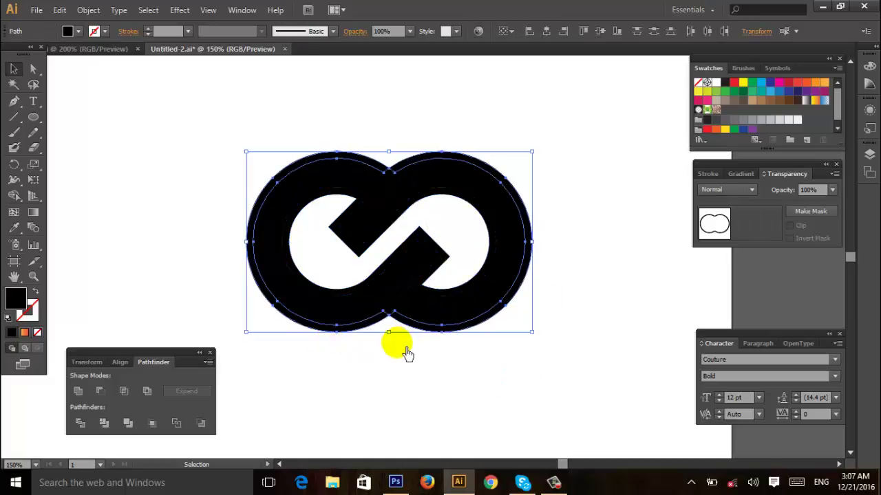
key("Delete")
left_click(395, 322)
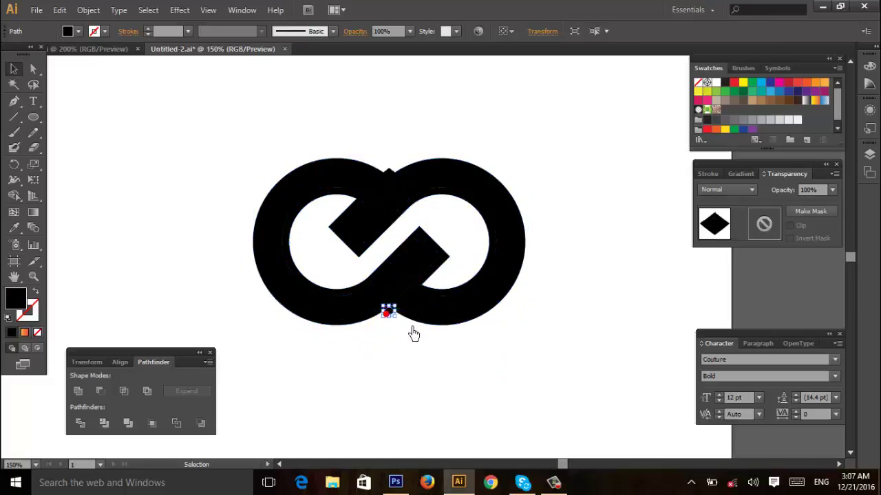
key("Delete")
left_click(444, 270)
key("Delete")
left_click(429, 286)
key("Delete")
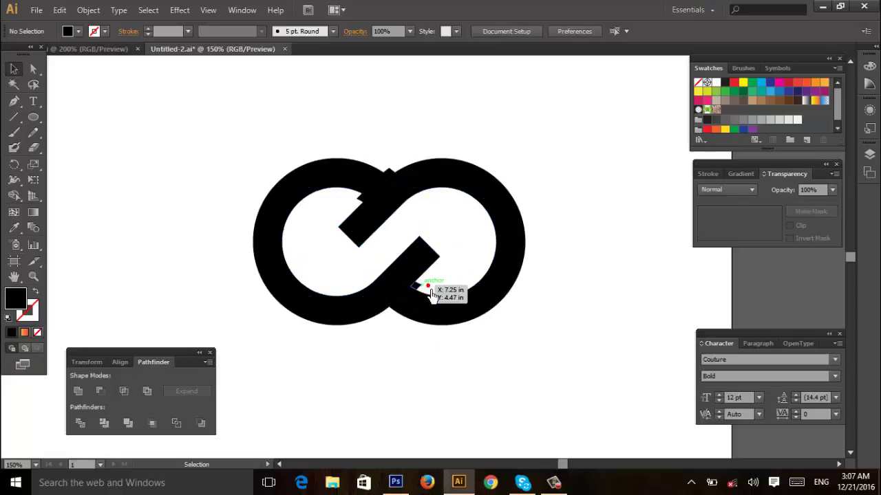
Delete the small leftover offset fragments beside the lower and upper crossings.
left_click(420, 285)
key("Delete")
left_click(429, 275)
key("Delete")
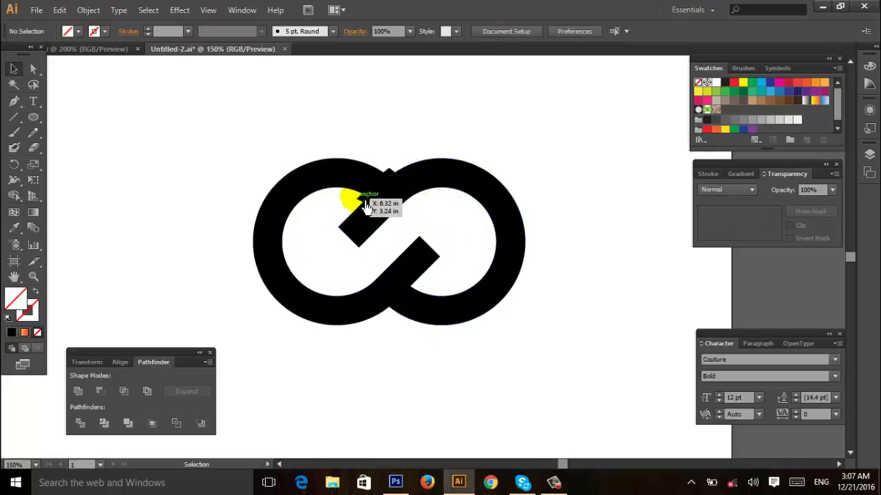
left_click(357, 198)
key("Delete")
left_click(392, 170)
key("Delete")
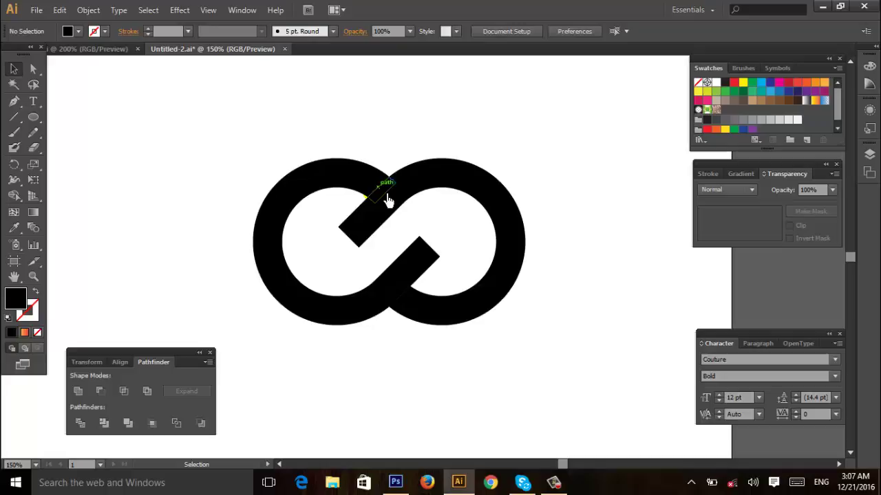
Delete the thin offset strips at both crossings to open gaps between the overlapping bands.
key("Delete")
left_click(410, 294)
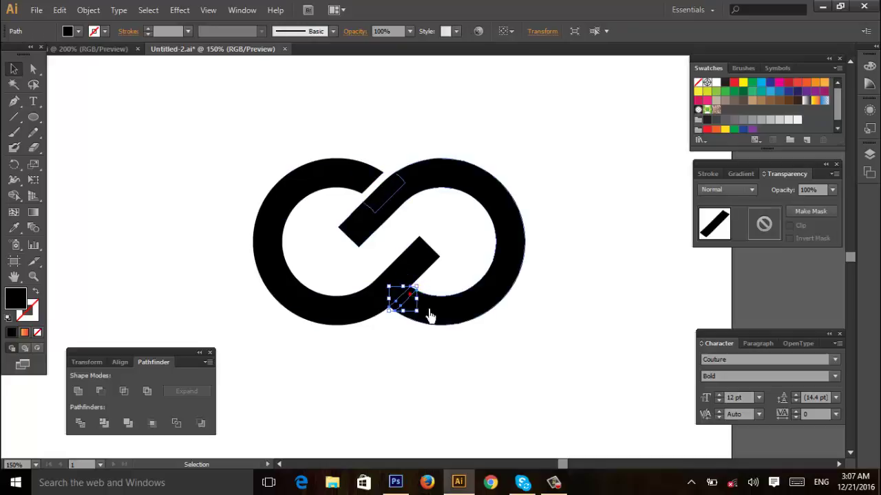
key("Delete")
Unite all remaining pieces of the infinity shape with Pathfinder.
left_click(526, 328)
left_click_drag(351, 257, 217, 130)
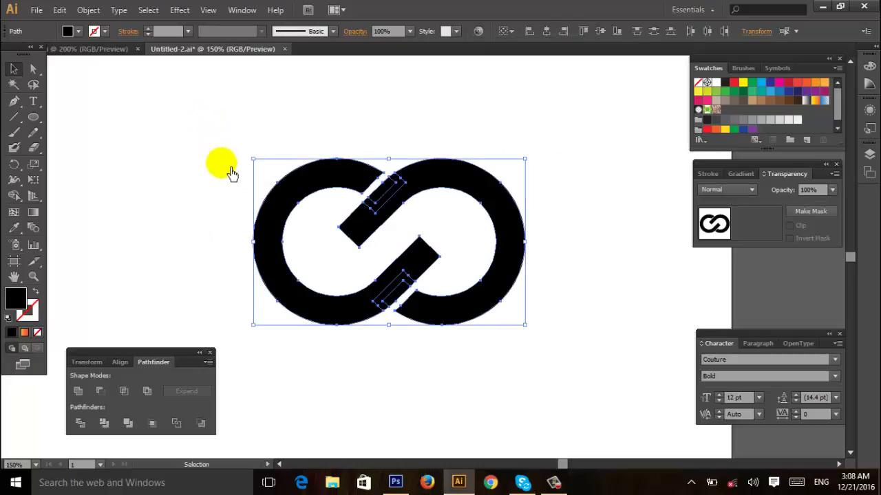
left_click(81, 394)
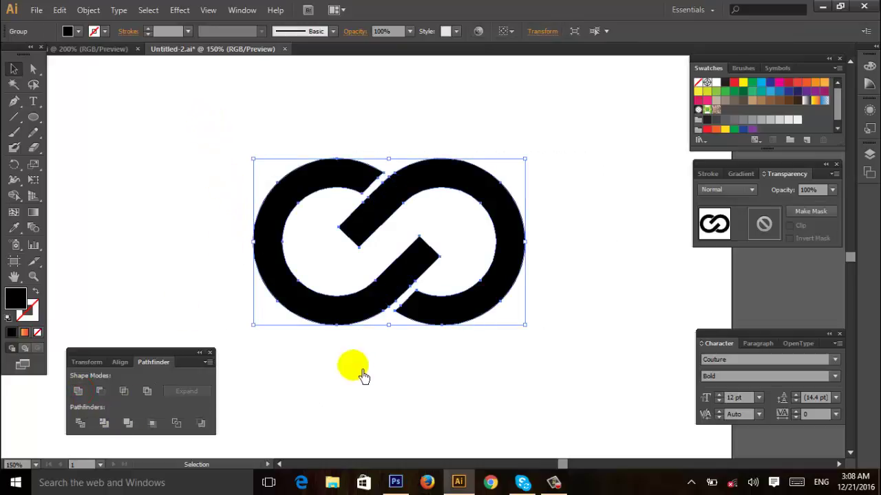
Rotate the united infinity shape 45° clockwise so its straight bands lie horizontal.
left_click(425, 371)
left_click(458, 317)
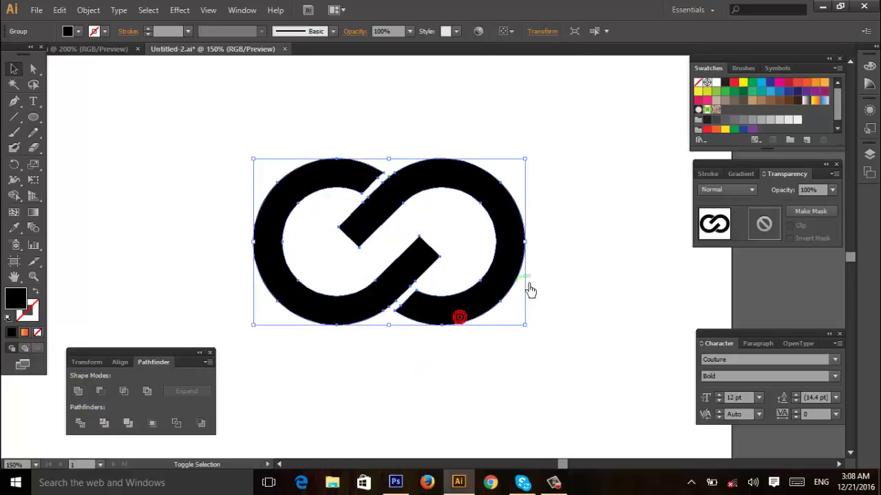
left_click_drag(542, 256, 545, 360)
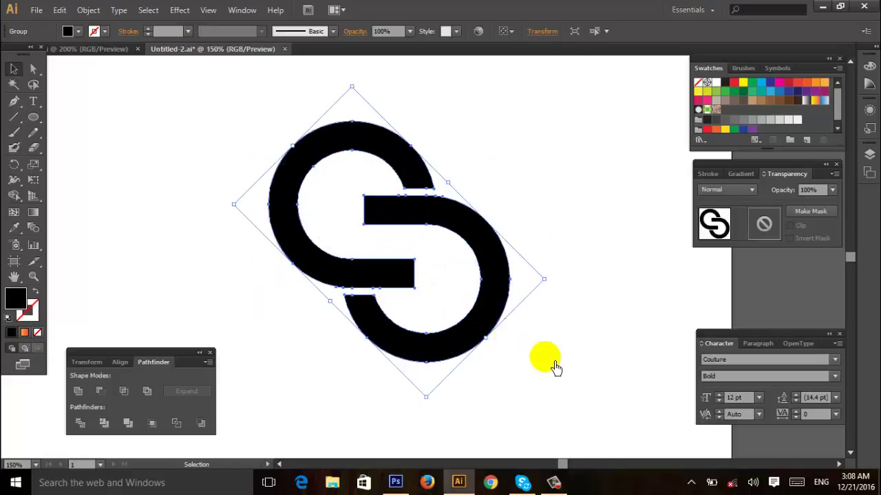
Draw a black triangle with the Polygon tool and place it pointing right over the end of the lower straight band as an arrowhead.
left_click(462, 285)
key("ctrl+equal")
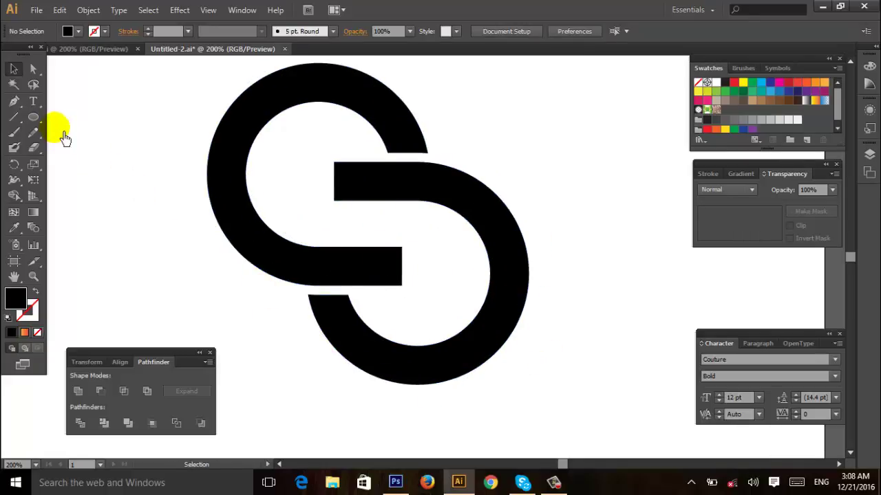
left_click(40, 123)
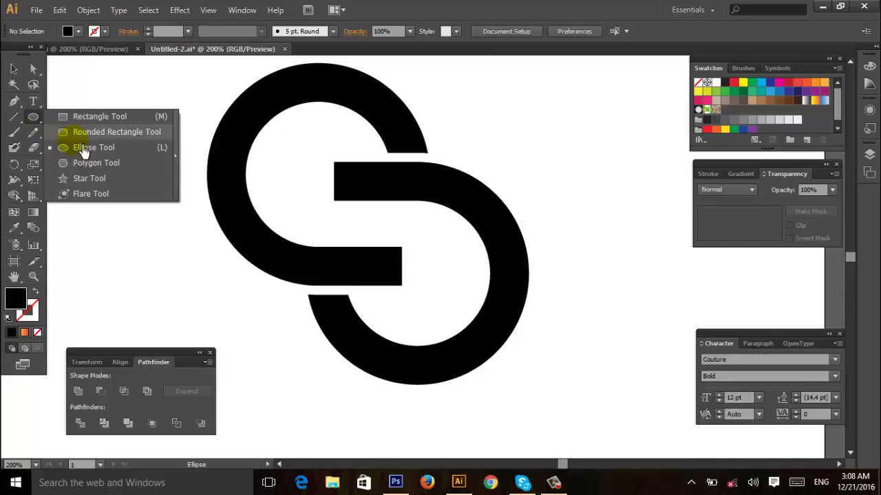
left_click(128, 175)
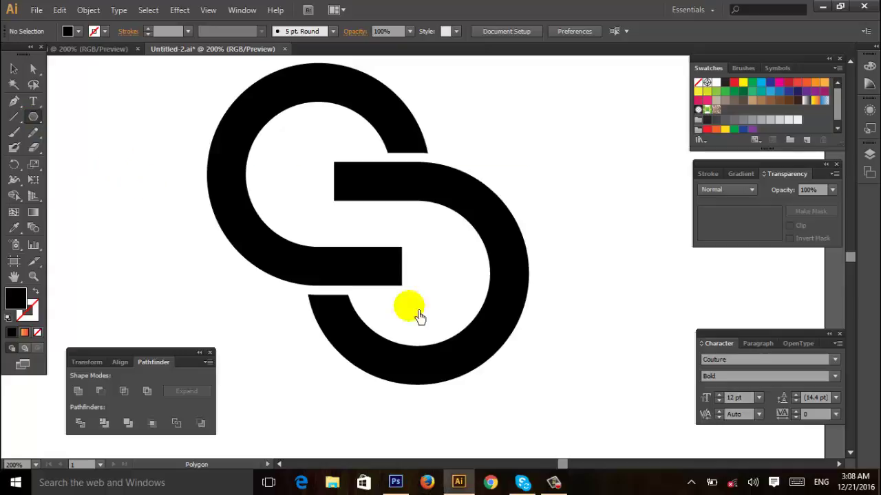
left_click_drag(409, 239, 454, 273)
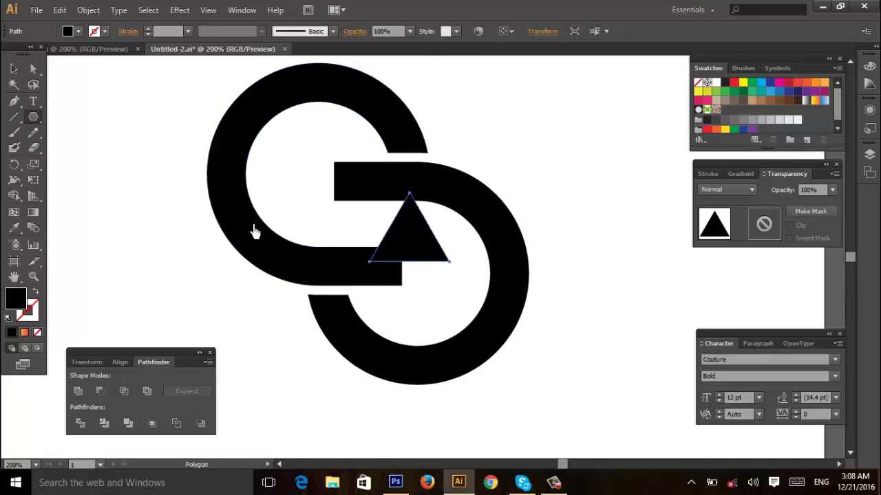
left_click(15, 70)
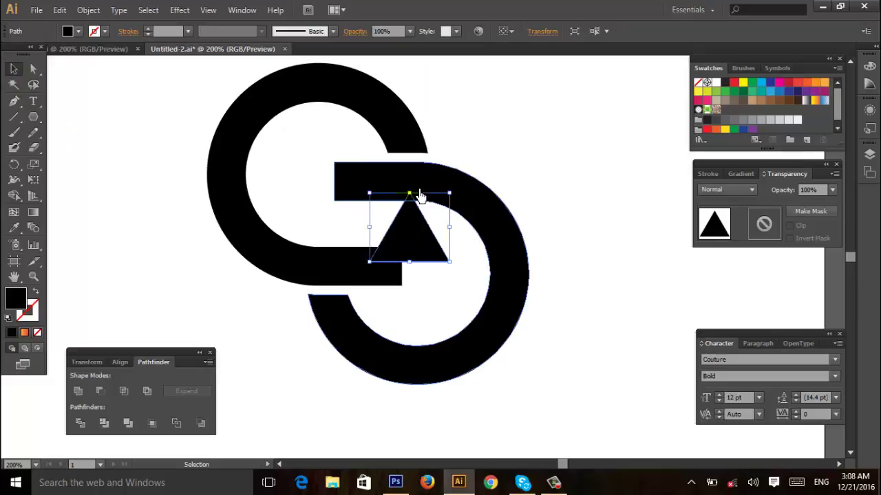
left_click_drag(419, 197, 391, 273)
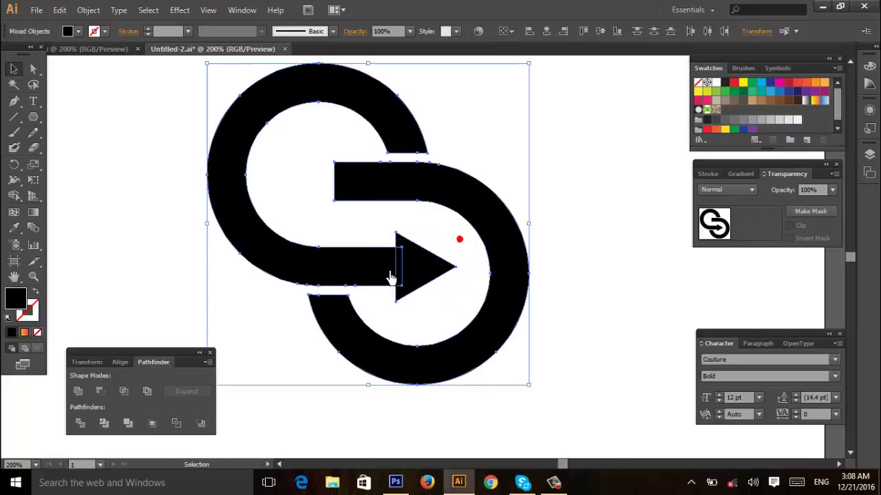
Ungroup the infinity shape into its two separate bands.
left_click(487, 203)
right_click(481, 194)
left_click(530, 271)
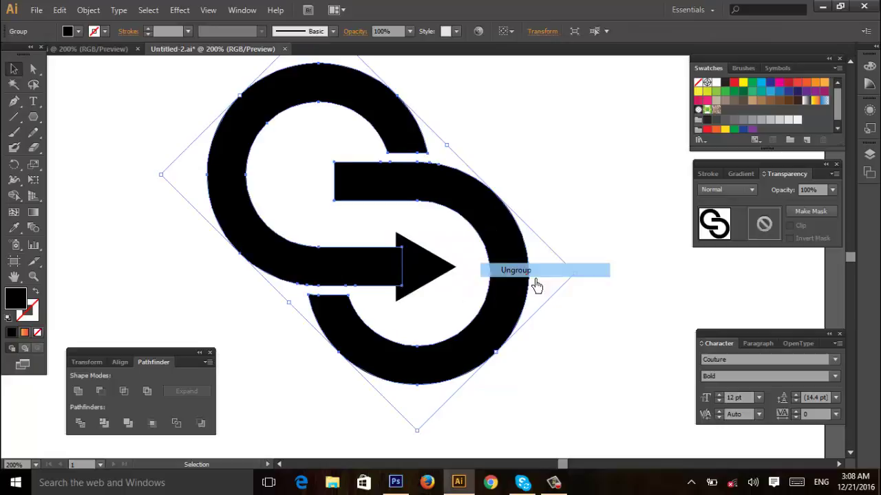
Unite the triangle with the left band with Pathfinder.
left_click(461, 251)
left_click(403, 267)
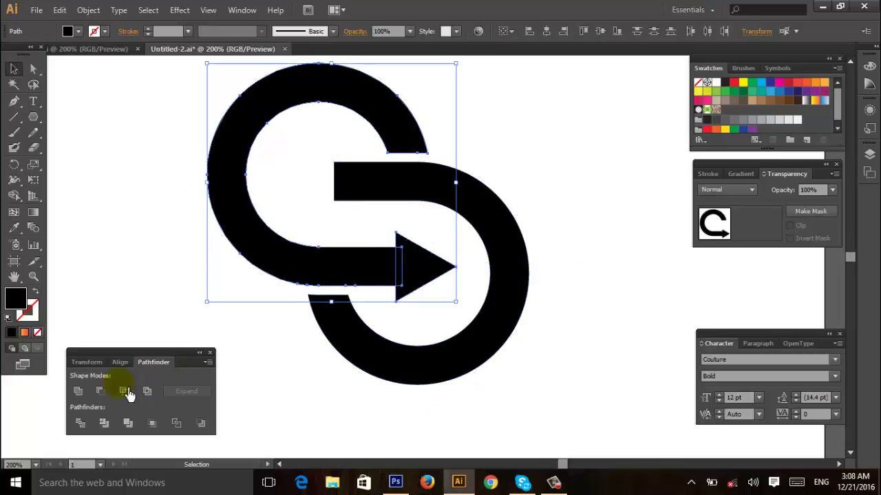
left_click(88, 401)
Rotate both bands together 45° counterclockwise so the infinity shape lies horizontally.
left_click_drag(392, 315, 426, 349)
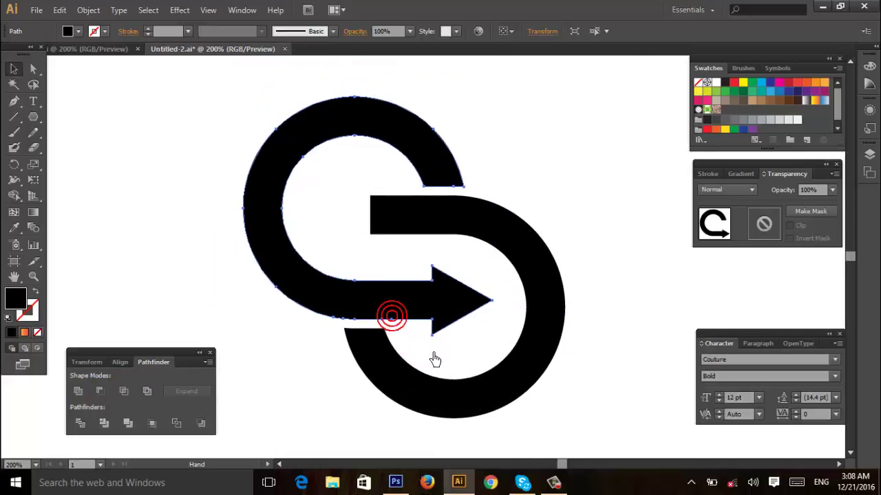
left_click_drag(587, 192, 313, 340)
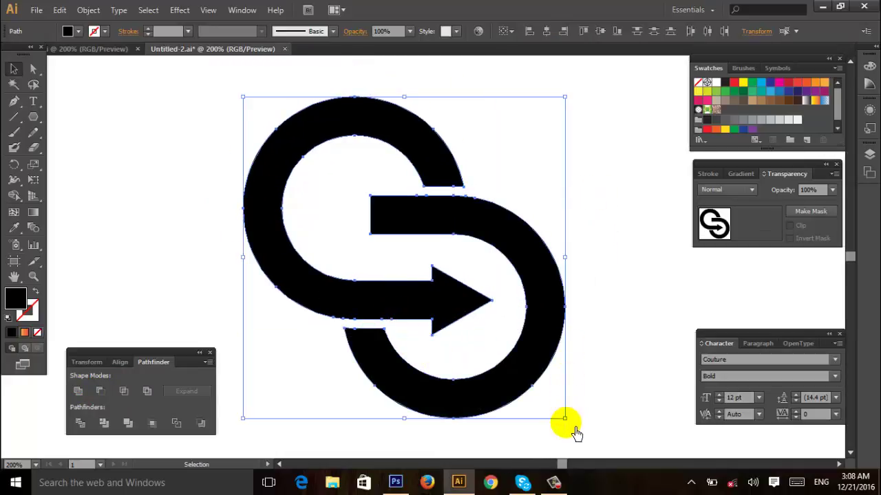
left_click_drag(567, 425, 625, 319)
left_click(600, 366)
left_click_drag(458, 367, 458, 342)
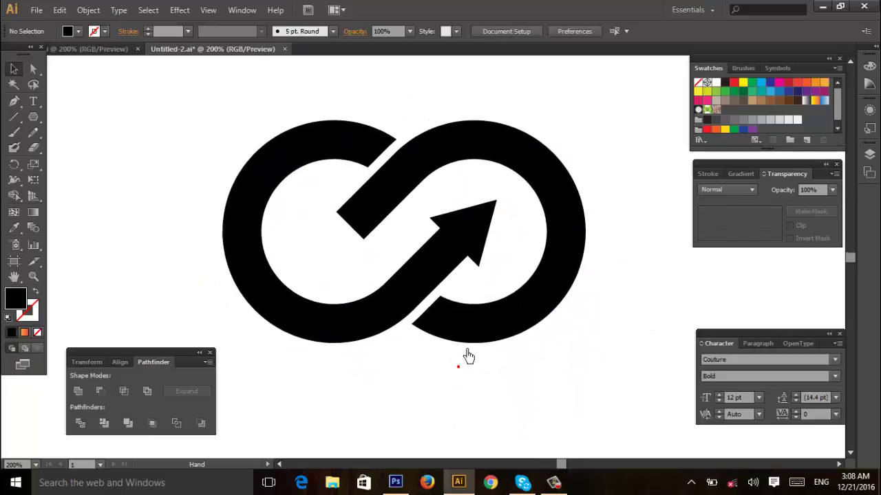
Draw a curved Pen path across the lower part of the left band, from its inner edge out past its outer edge.
left_click(467, 292, "ctrl+alt")
left_click_drag(461, 274, 464, 340)
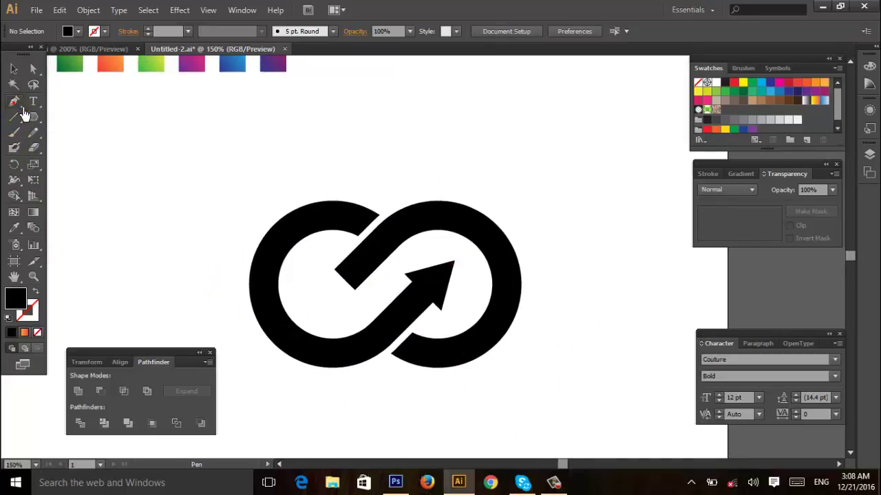
left_click(373, 321)
left_click_drag(274, 344, 209, 309)
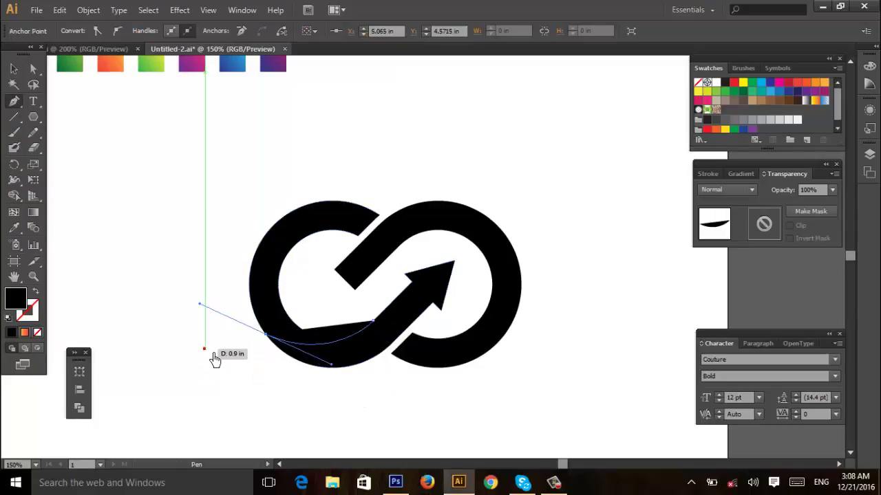
left_click(200, 347)
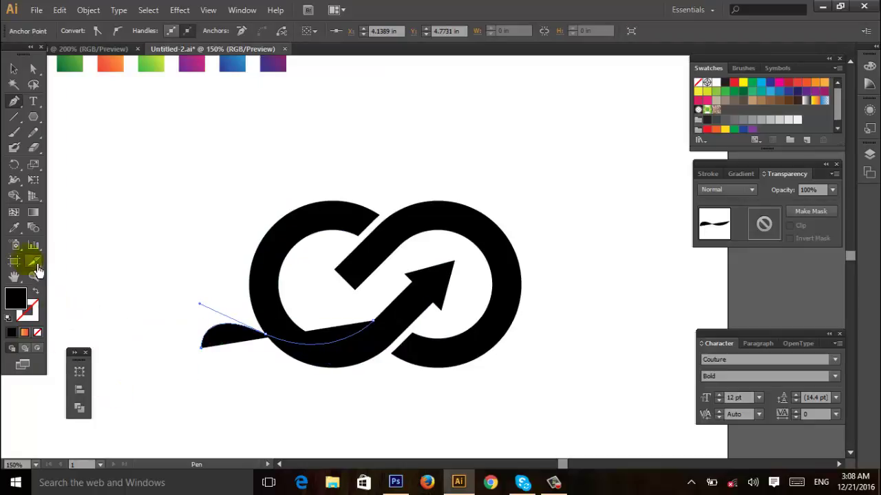
Give the lower curved path no fill and a white stroke.
key("d")
key("slash")
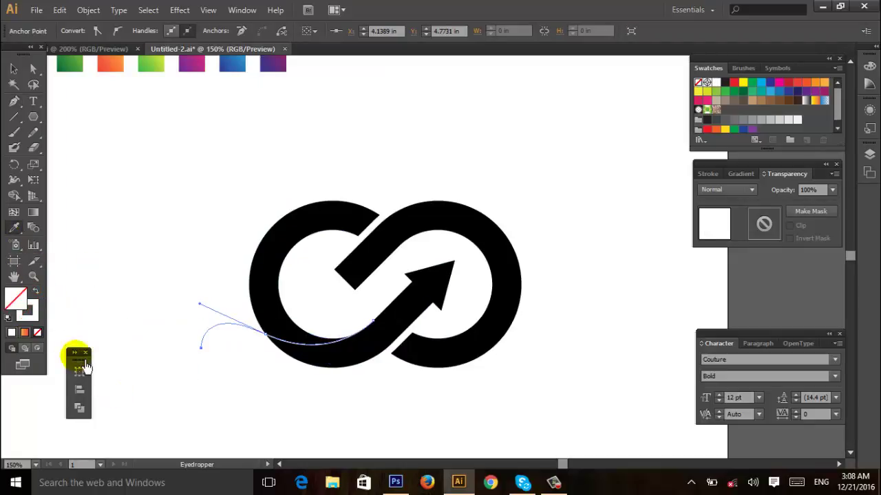
left_click(82, 365)
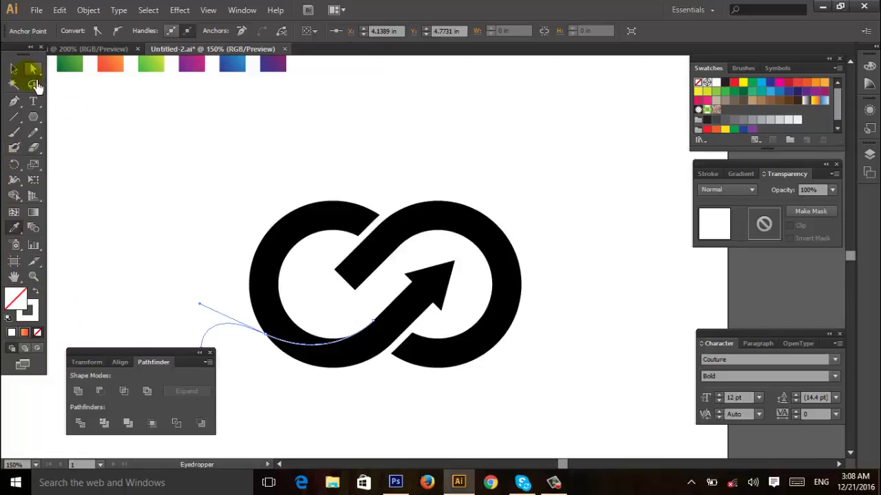
left_click(13, 69)
left_click(172, 184)
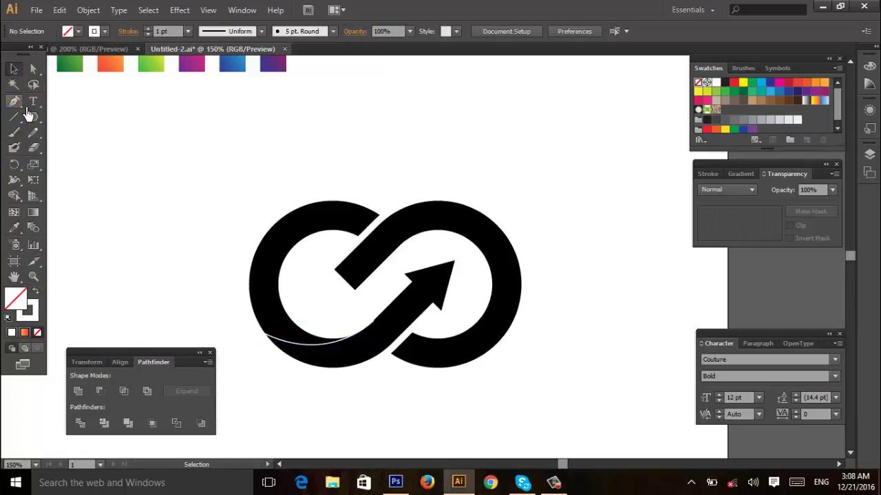
Draw a second curved Pen path across the upper part of the left band, from its inner edge to its cut end.
left_click(281, 269)
left_click_drag(377, 213, 395, 190)
key("v")
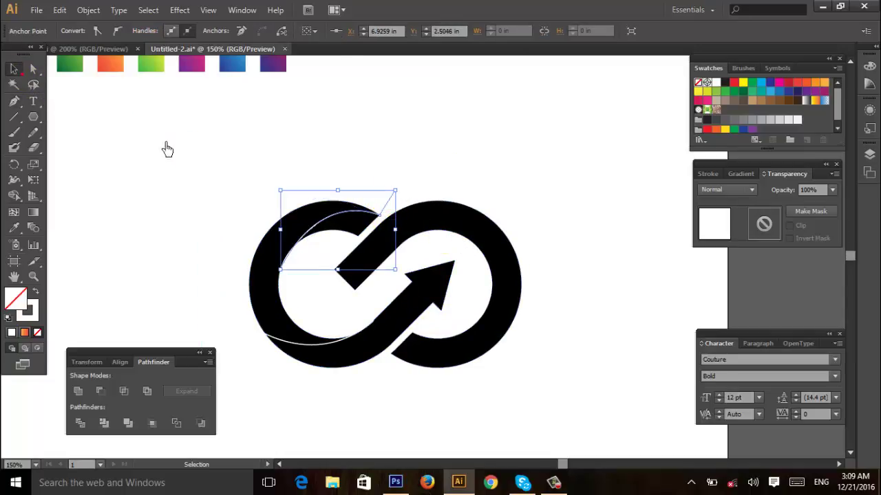
Divide the left band along both curved paths with Pathfinder and ungroup the resulting pieces.
left_click_drag(215, 172, 311, 361)
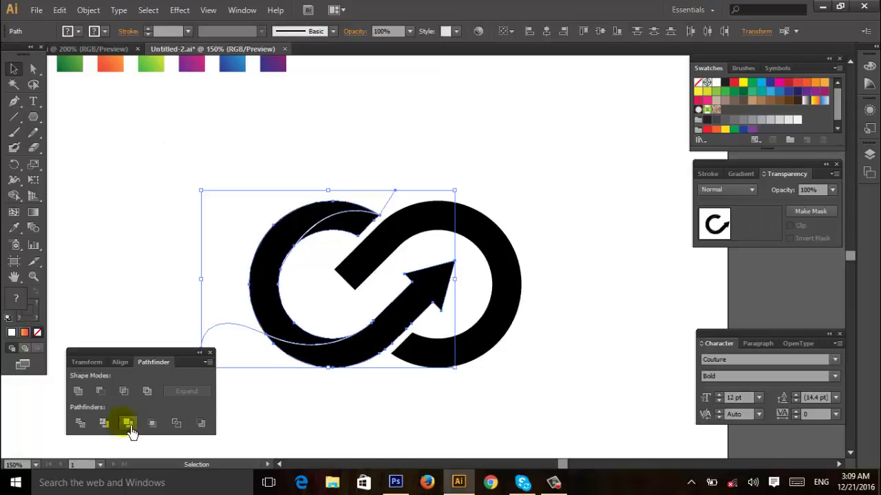
left_click(94, 427)
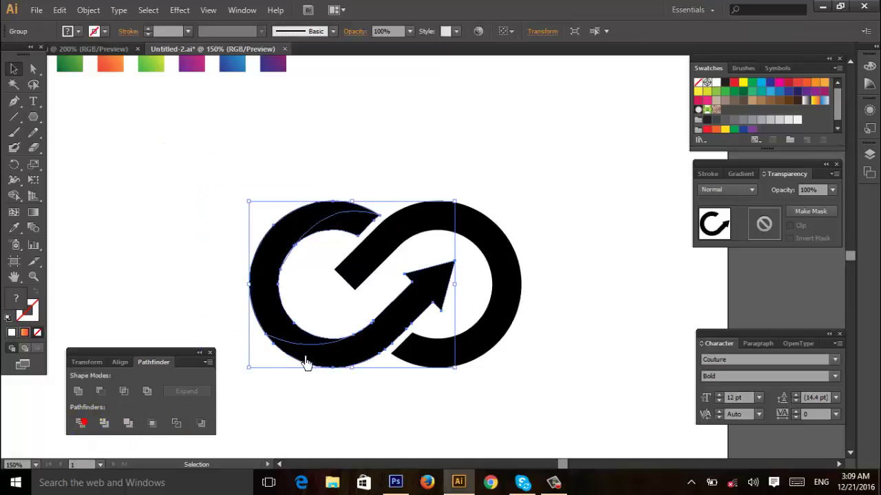
right_click(300, 278)
left_click(333, 346)
left_click(305, 285)
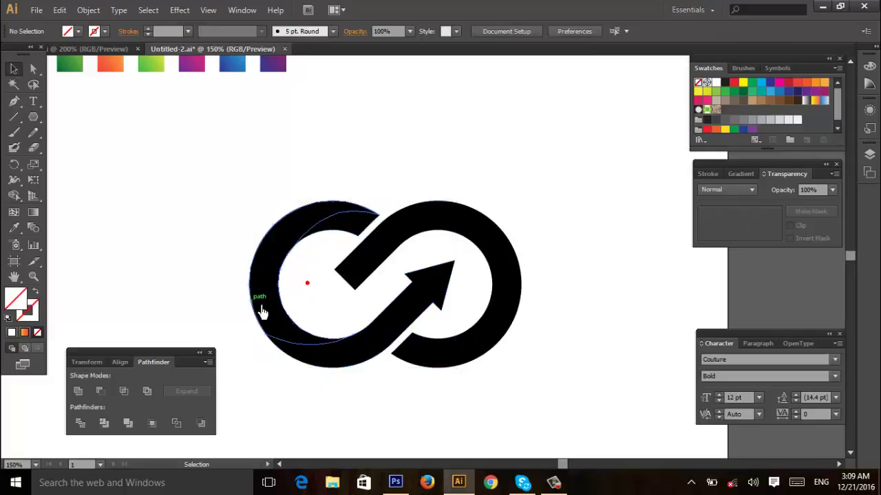
Fill the lower arrow piece of the left band with the yellow-green gradient sampled from the colour squares.
left_click(252, 300)
left_click(357, 227)
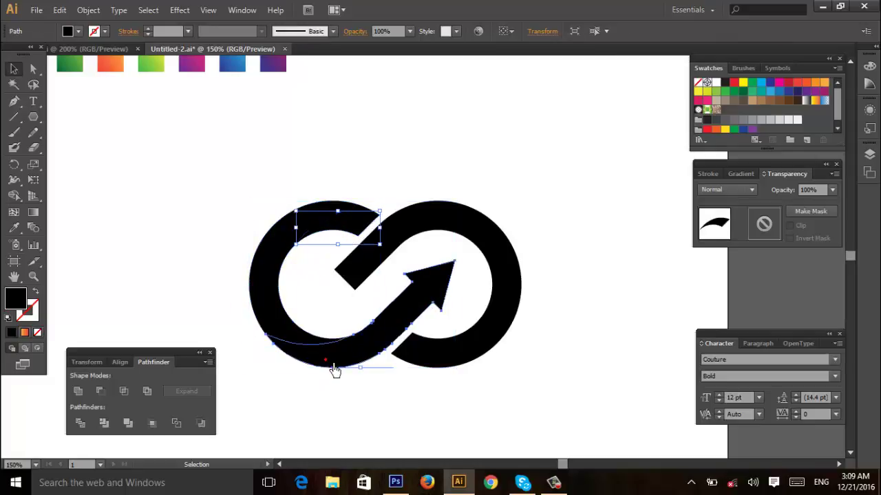
left_click(333, 363)
left_click(328, 314)
scroll(354, 330, "up", 2)
left_click(432, 348)
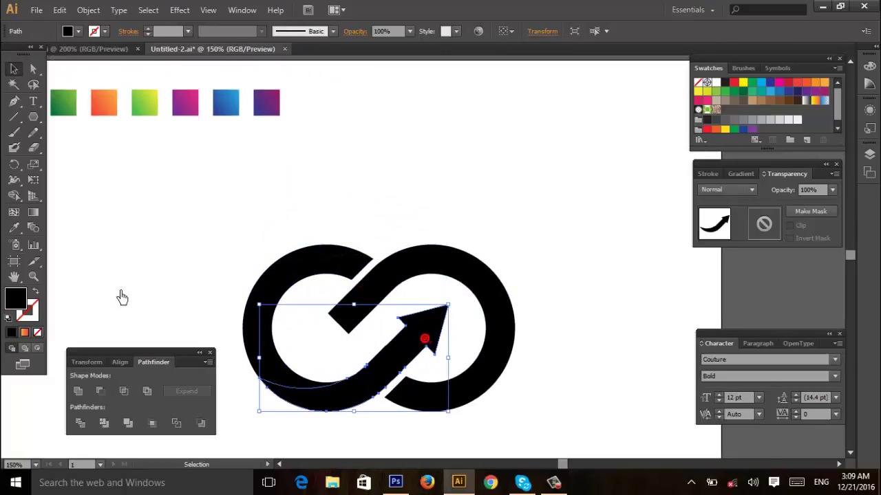
left_click_drag(181, 231, 229, 236)
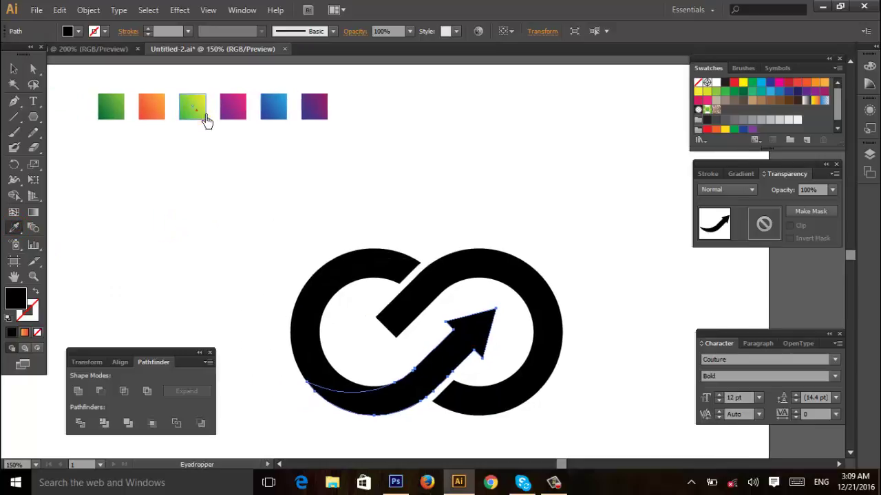
left_click(204, 117)
Fill the large crescent piece of the left band with the sampled orange-red gradient.
left_click(13, 69)
left_click(135, 191)
left_click(299, 359)
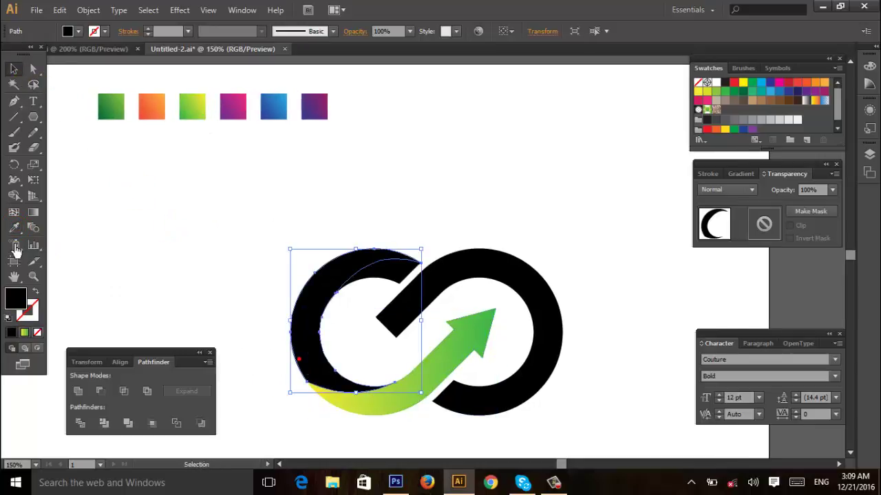
left_click(17, 229)
left_click(144, 117)
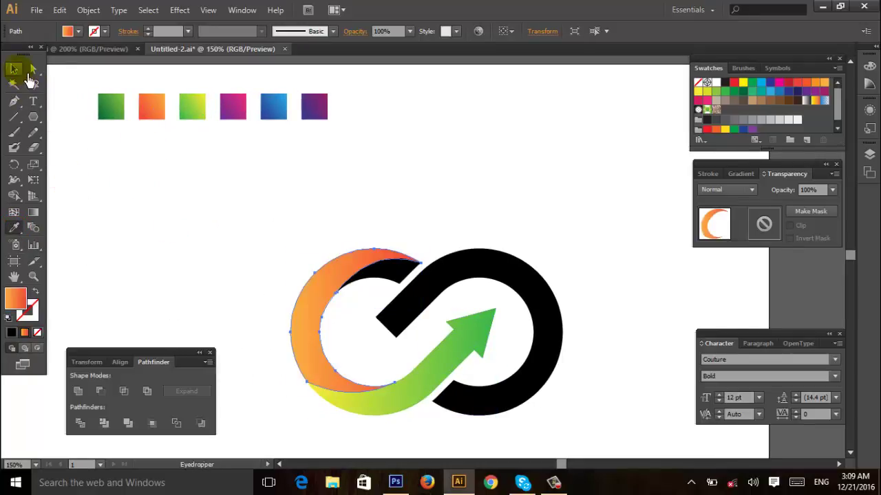
Fill the small upper inner piece of the left band with the sampled dark green gradient.
left_click(29, 77)
left_click(406, 294)
left_click(382, 282)
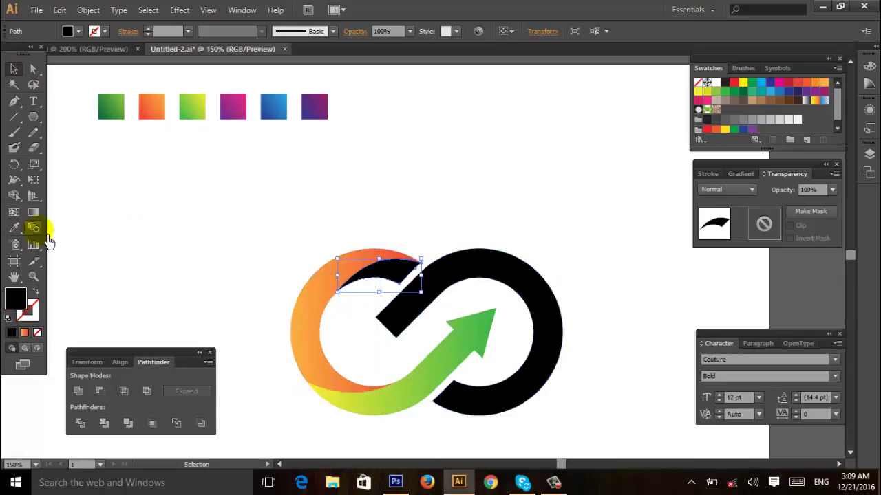
key("i")
left_click(118, 109)
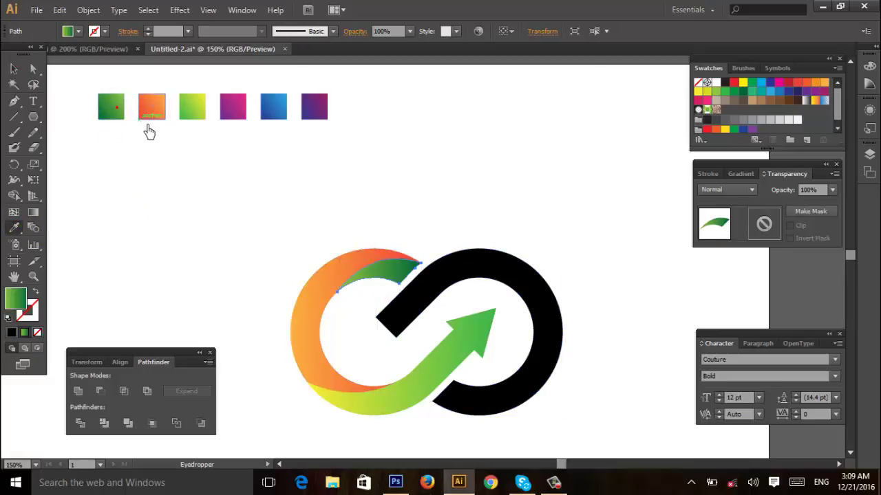
Group the three coloured pieces of the left band.
left_click(163, 224)
left_click_drag(273, 273, 232, 228)
left_click_drag(242, 197, 315, 392)
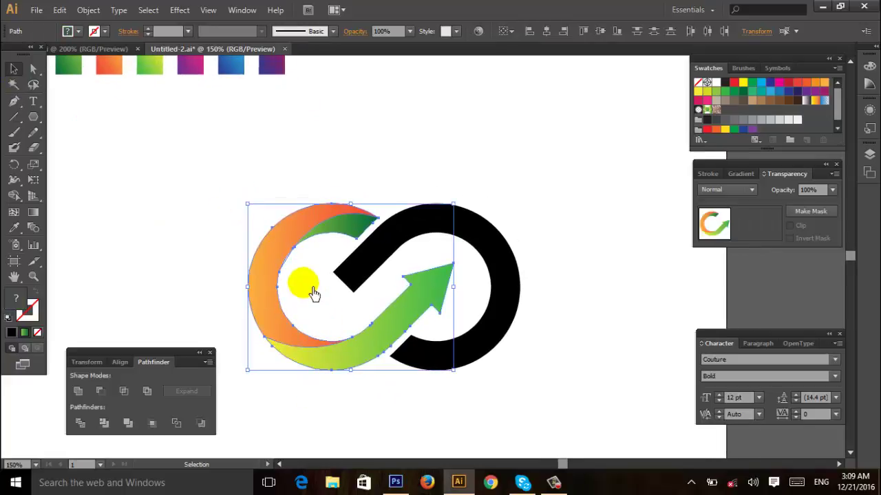
right_click(306, 285)
left_click(351, 153)
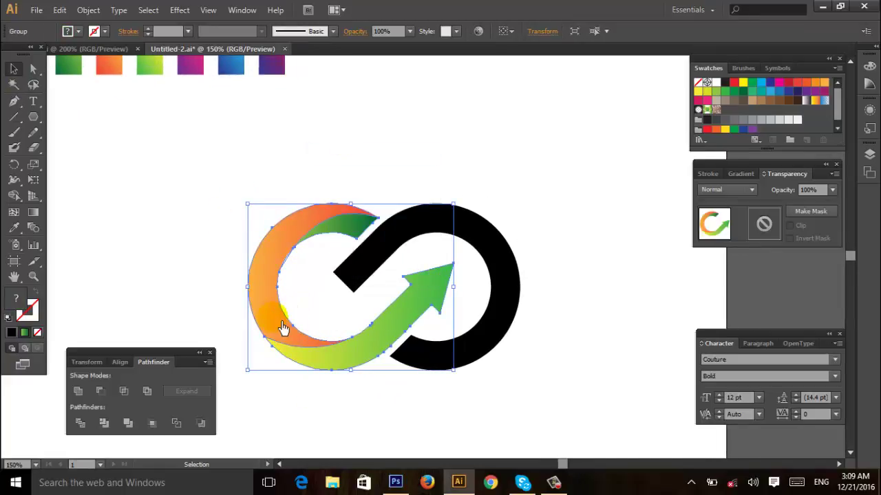
Copy the coloured group, paste it in front and move the copy to the right of the original.
left_click(76, 15)
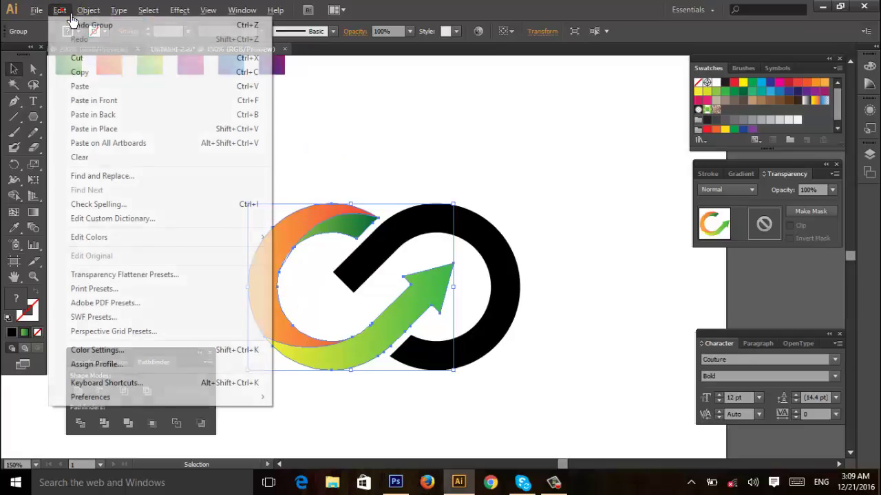
left_click(97, 69)
left_click(60, 10)
left_click(149, 102)
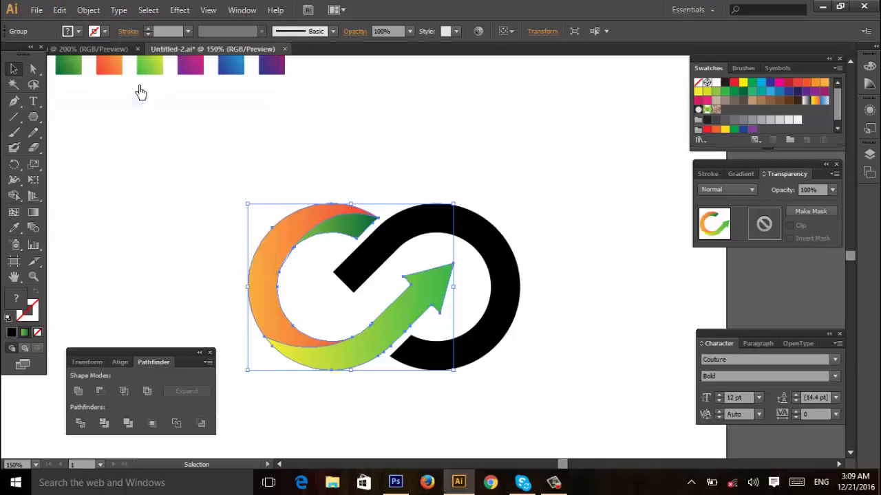
left_click_drag(270, 311, 524, 312)
Rotate the copied coloured group half a turn and fit it exactly over the black right band.
left_click_drag(615, 385, 612, 258)
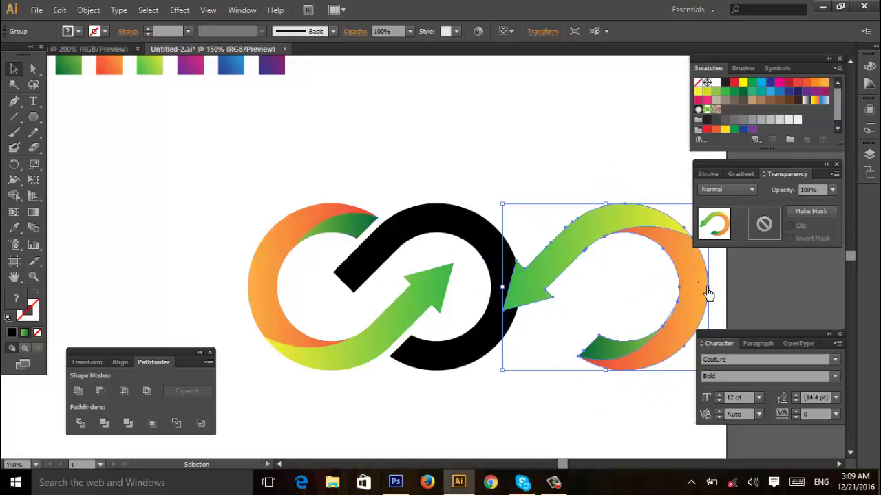
left_click_drag(708, 294, 521, 297)
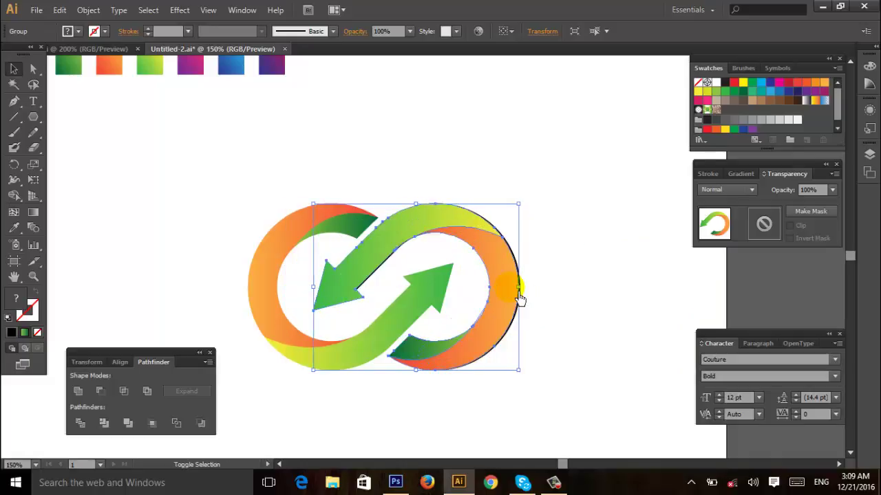
left_click(465, 277, "ctrl")
left_click(465, 277, "ctrl")
left_click(465, 277, "ctrl")
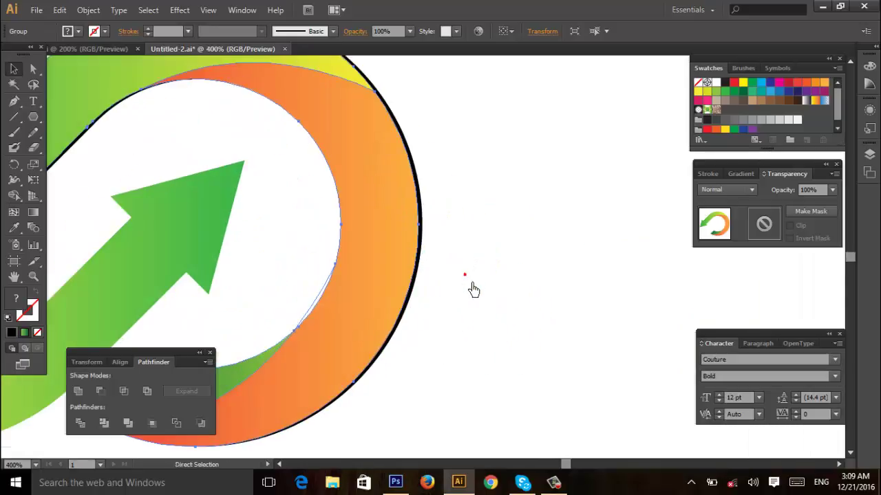
left_click_drag(382, 258, 396, 268)
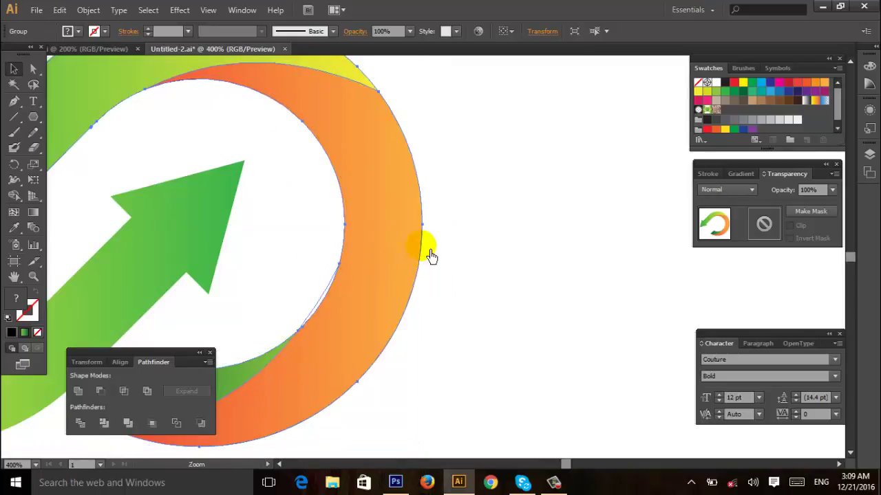
Cut the rotated coloured group and delete the black right band beneath it.
key("ctrl+minus")
key("ctrl+minus")
left_click(60, 10)
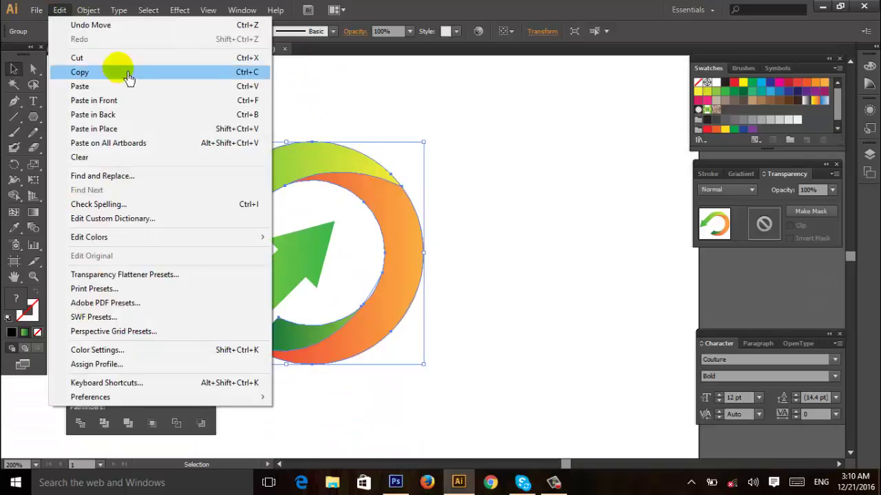
left_click(131, 59)
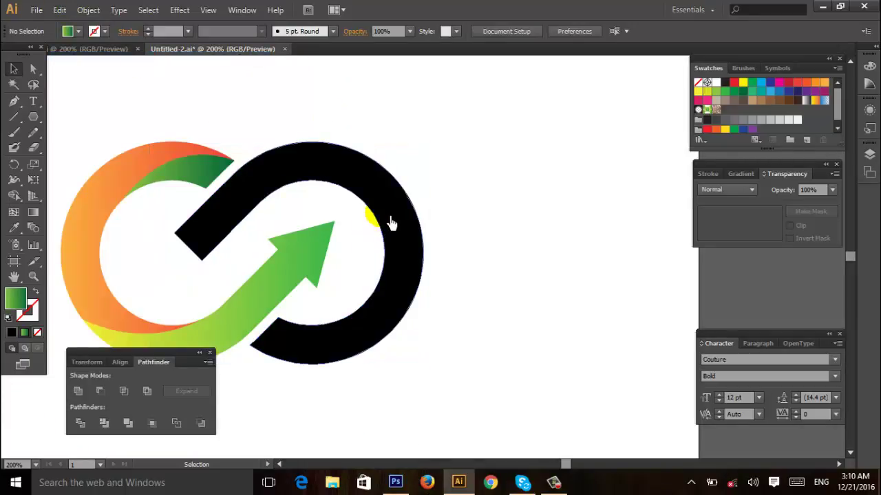
left_click(412, 219)
key("Delete")
Paste the cut coloured group in front, at its place as the logo's right band.
left_click(60, 9)
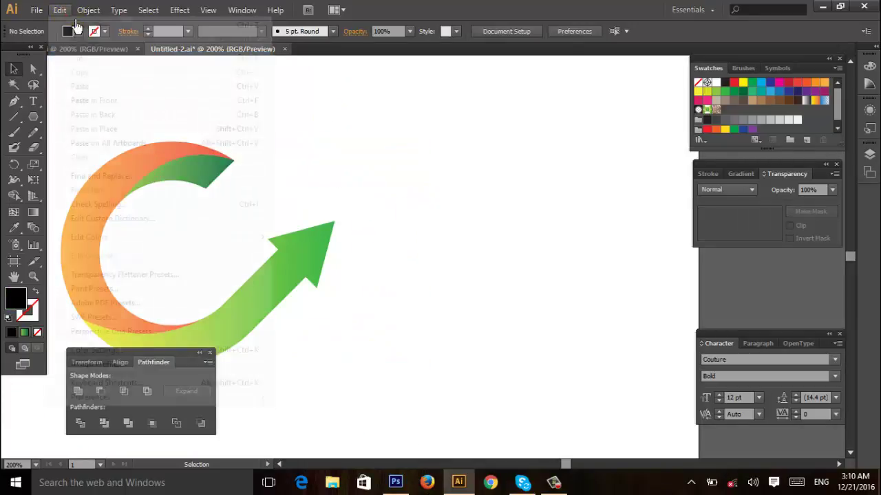
left_click(151, 100)
left_click_drag(391, 278, 486, 246)
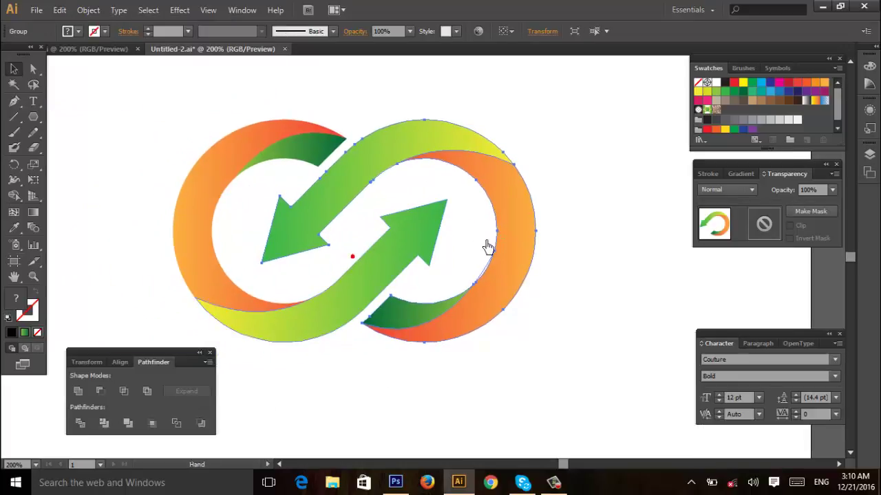
left_click(578, 228)
Fill the arrow-ended piece of the right band with the sampled pink-purple gradient.
key("ctrl+1")
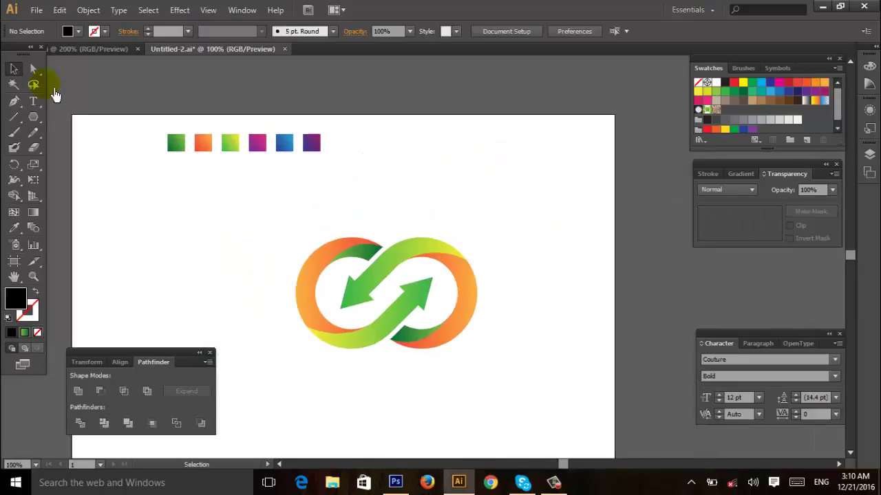
left_click(377, 260)
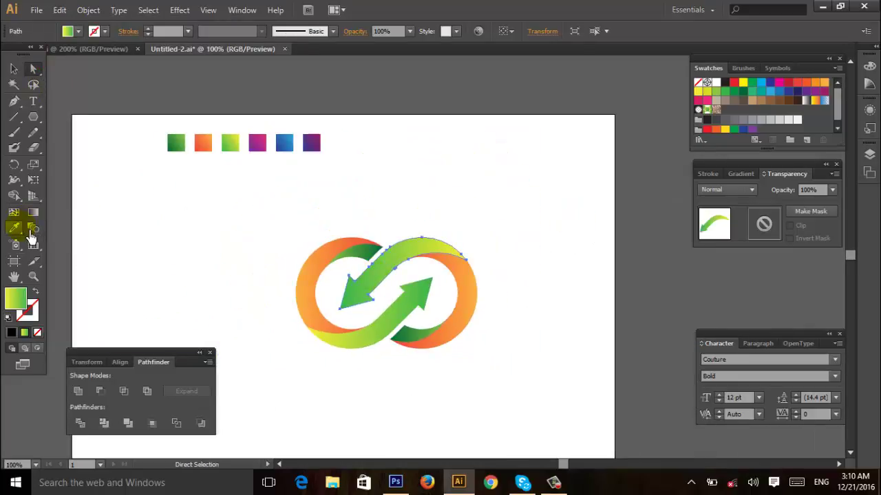
left_click(269, 157)
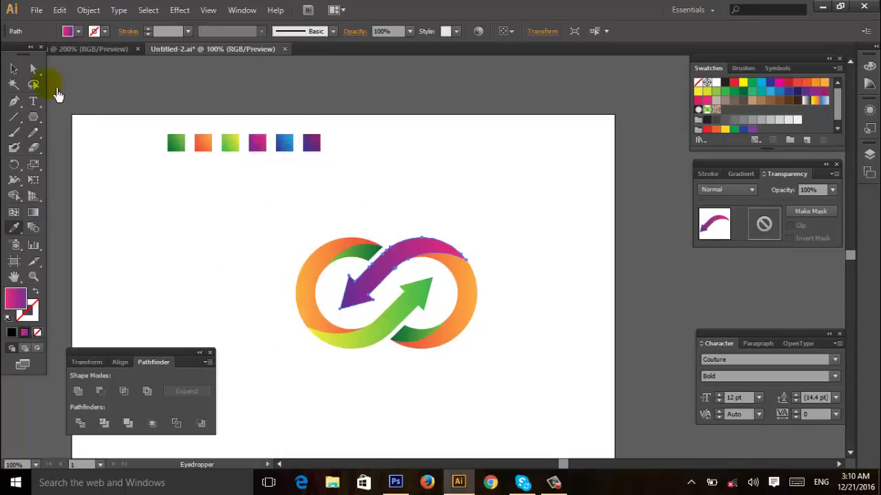
Fill the large crescent piece of the right band with the sampled blue gradient.
left_click(129, 172)
left_click(474, 302)
left_click(21, 229)
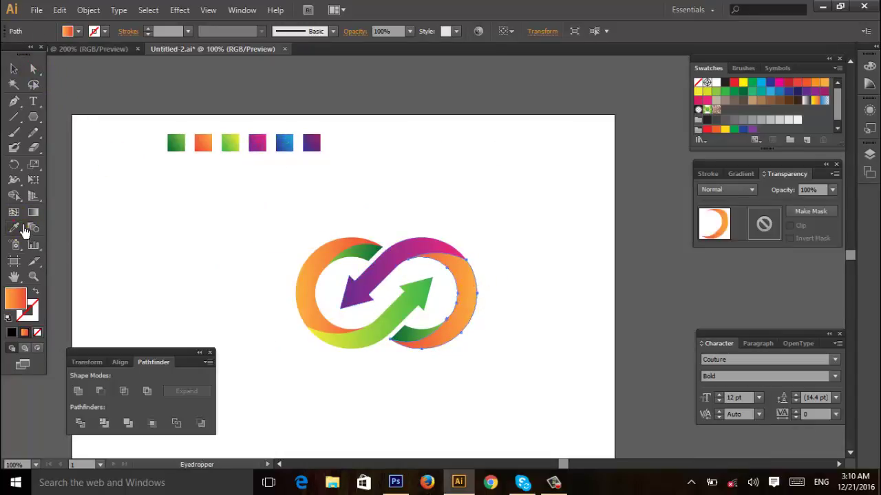
left_click(288, 152)
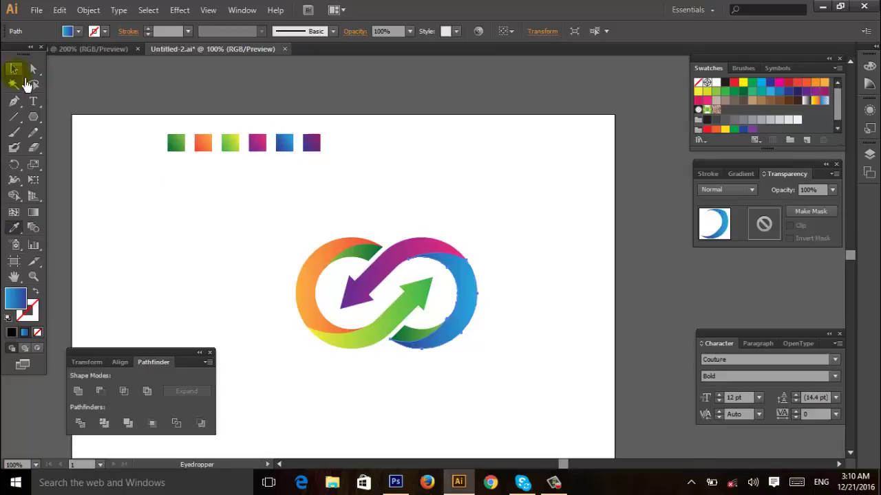
Fill the small lower inner piece of the right band with the sampled dark purple gradient.
left_click(180, 238)
left_click(421, 336)
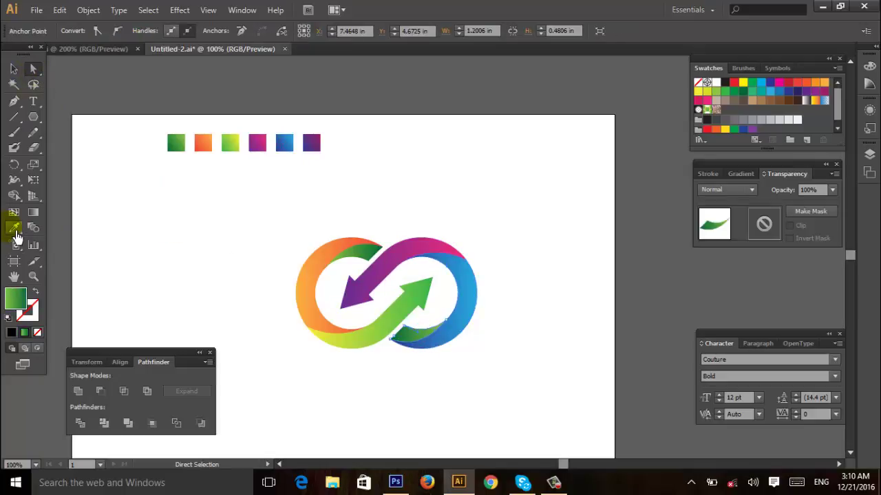
left_click(310, 146)
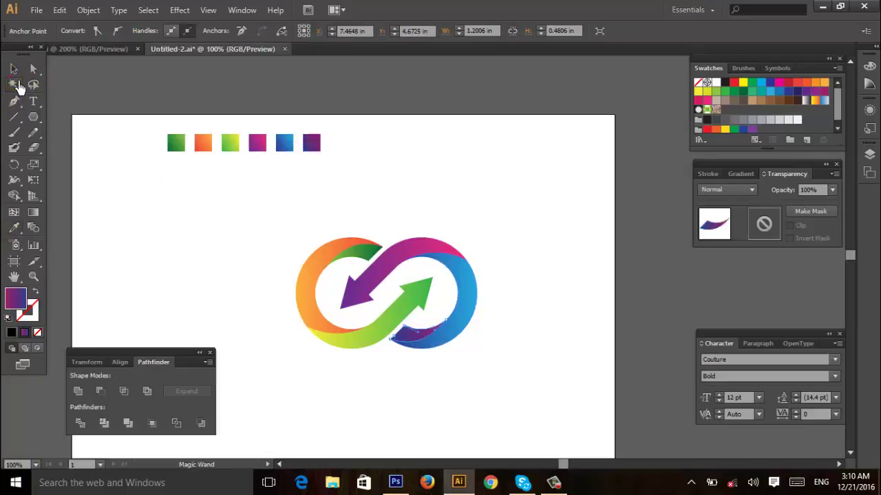
Group all pieces of both logo bands into one object.
left_click(14, 69)
left_click_drag(279, 226, 524, 368)
key("ctrl+g")
left_click(486, 349)
Add the text "INFINITY LOGO" below the logo in Couture Bold.
left_click(428, 301, "ctrl")
left_click_drag(425, 314, 441, 290)
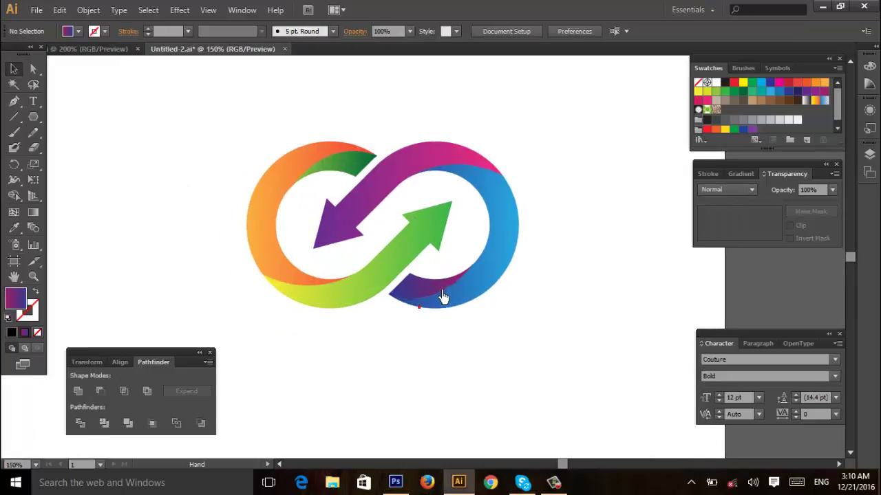
left_click(33, 102)
left_click(289, 382)
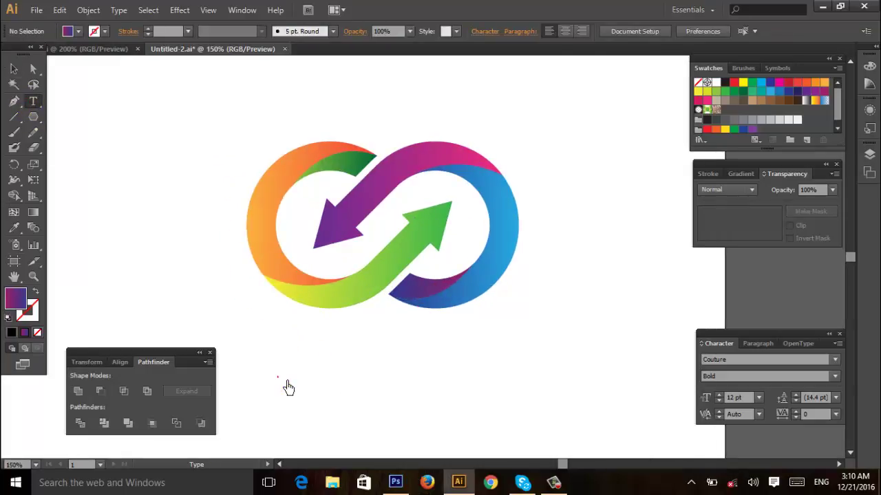
type("INFINITY LOGO")
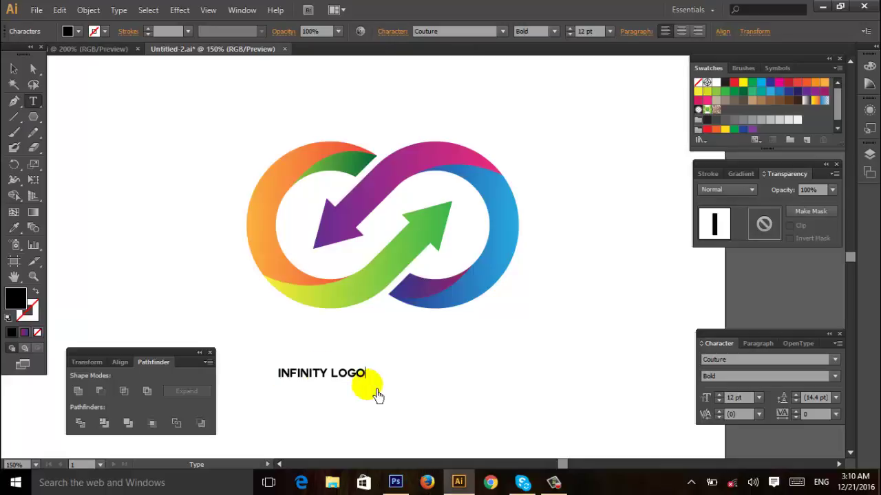
Enlarge the "INFINITY LOGO" text to about 50 pt and place it just beneath the logo.
left_click(13, 69)
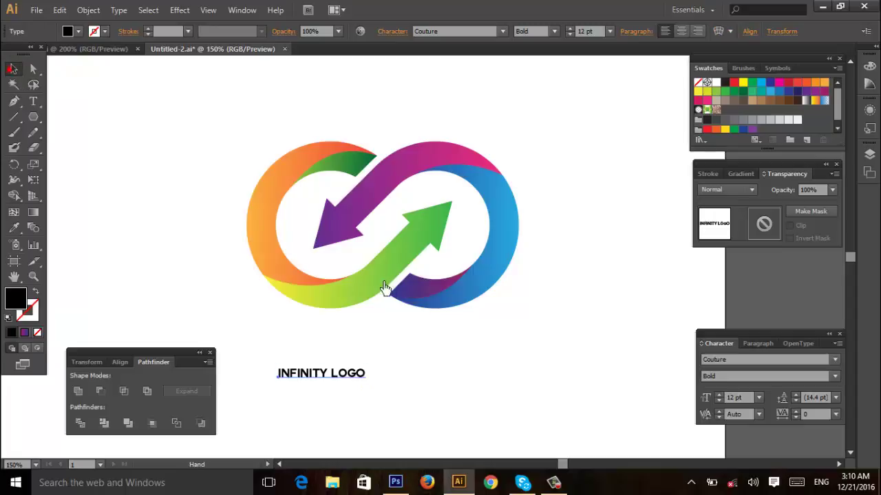
key("ctrl+0")
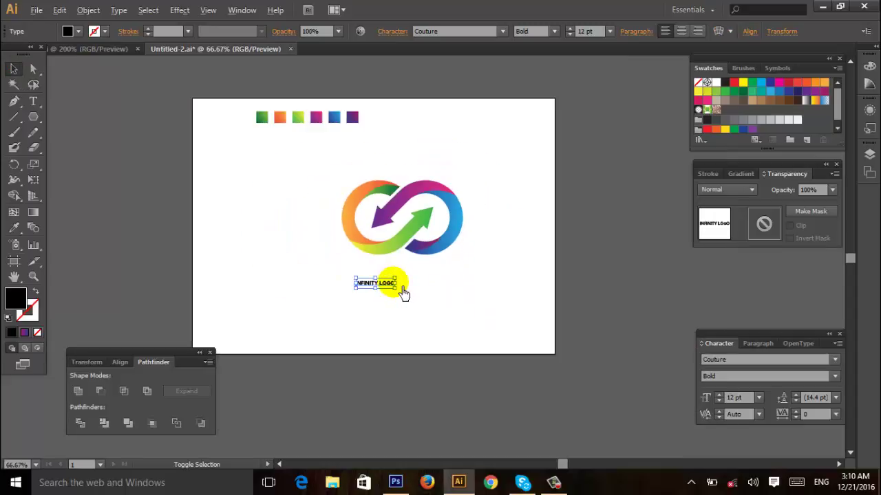
left_click_drag(404, 294, 492, 286)
Align the logo and the "INFINITY LOGO" text by their horizontal centres.
left_click_drag(527, 329, 468, 246)
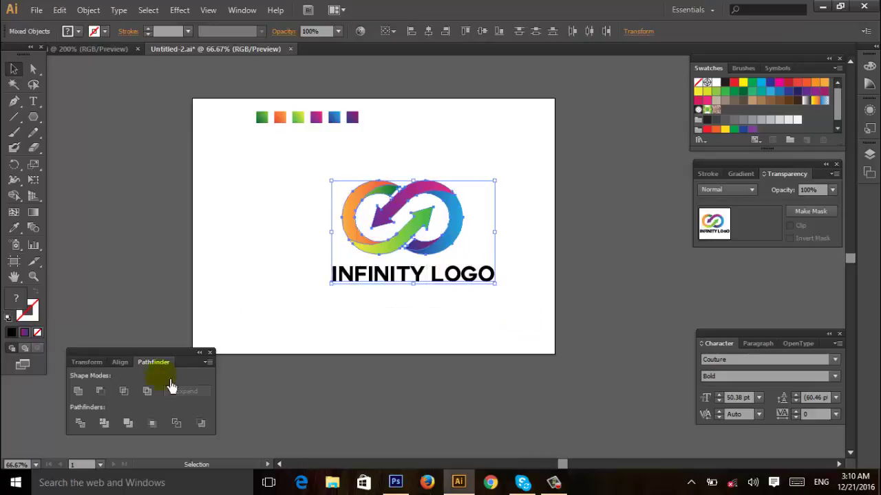
left_click(120, 362)
left_click(101, 392)
left_click(426, 324)
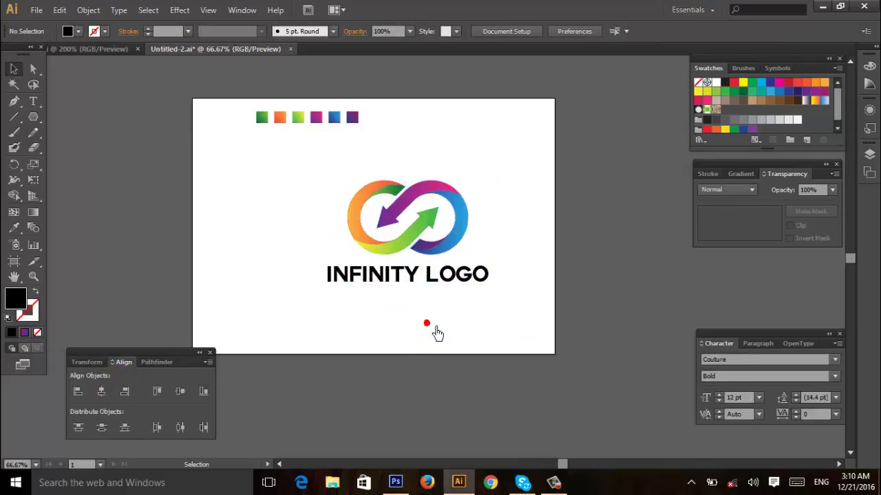